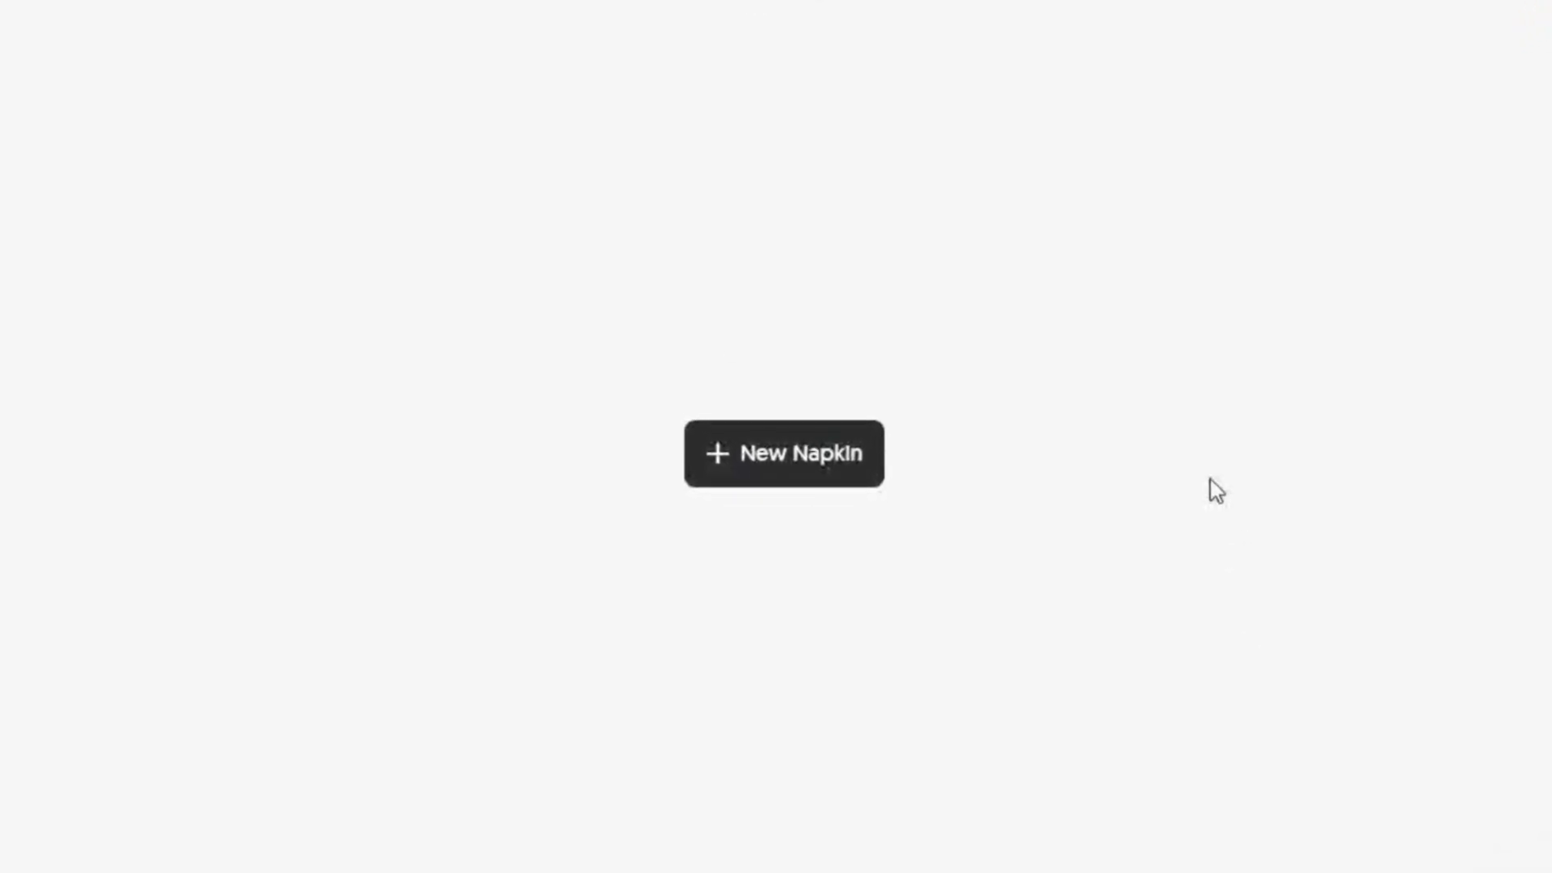
- Create a new napkin drafted with AI on the topic "How to wire a plug"
left_click(752, 459)
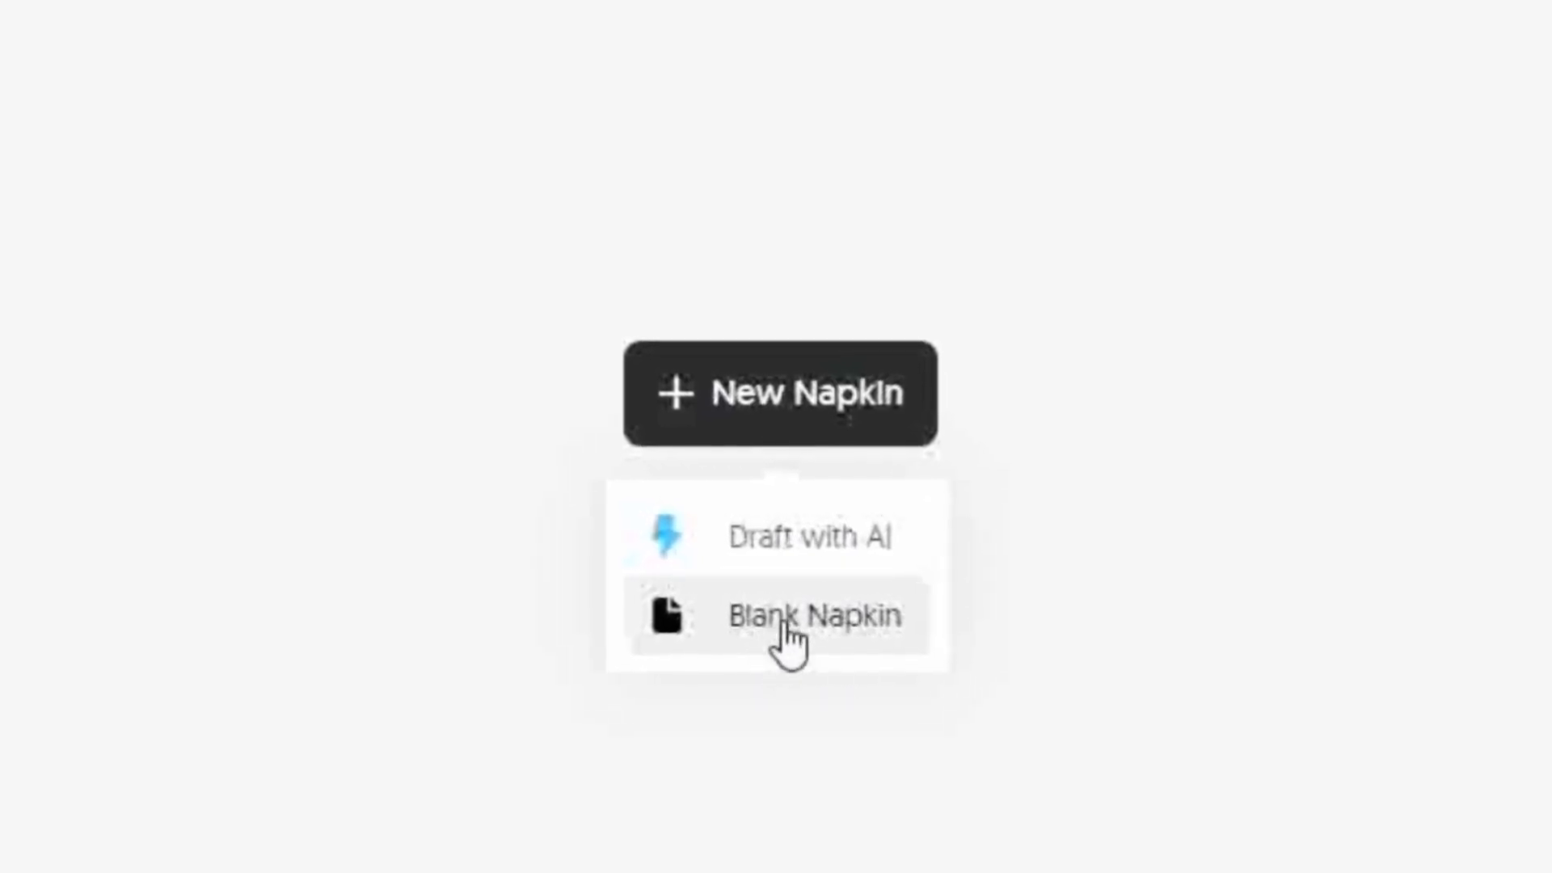
left_click(794, 561)
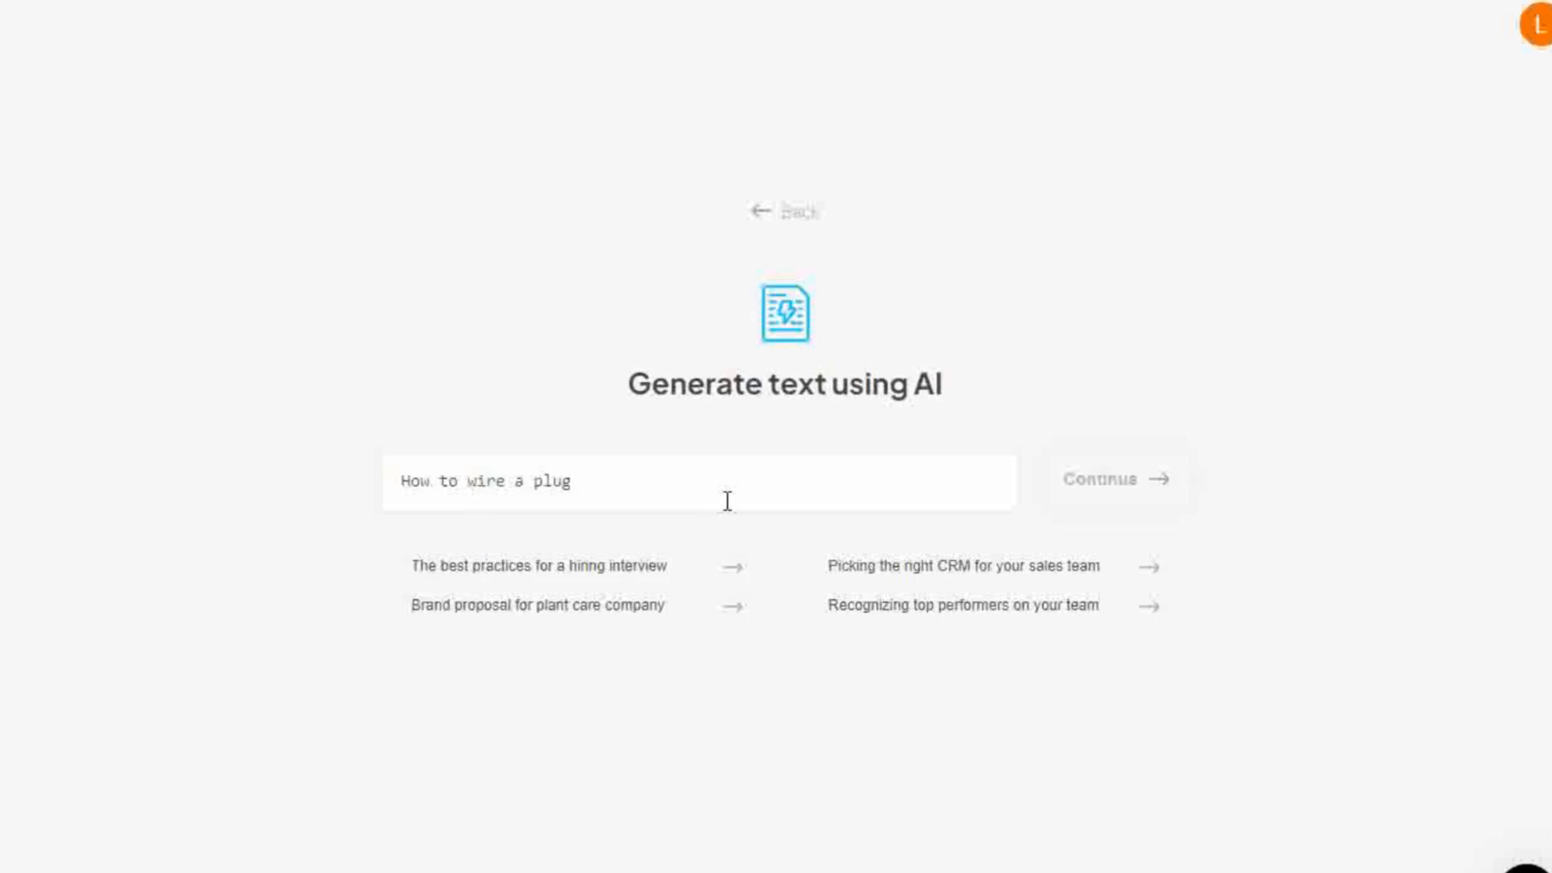
left_click(1119, 481)
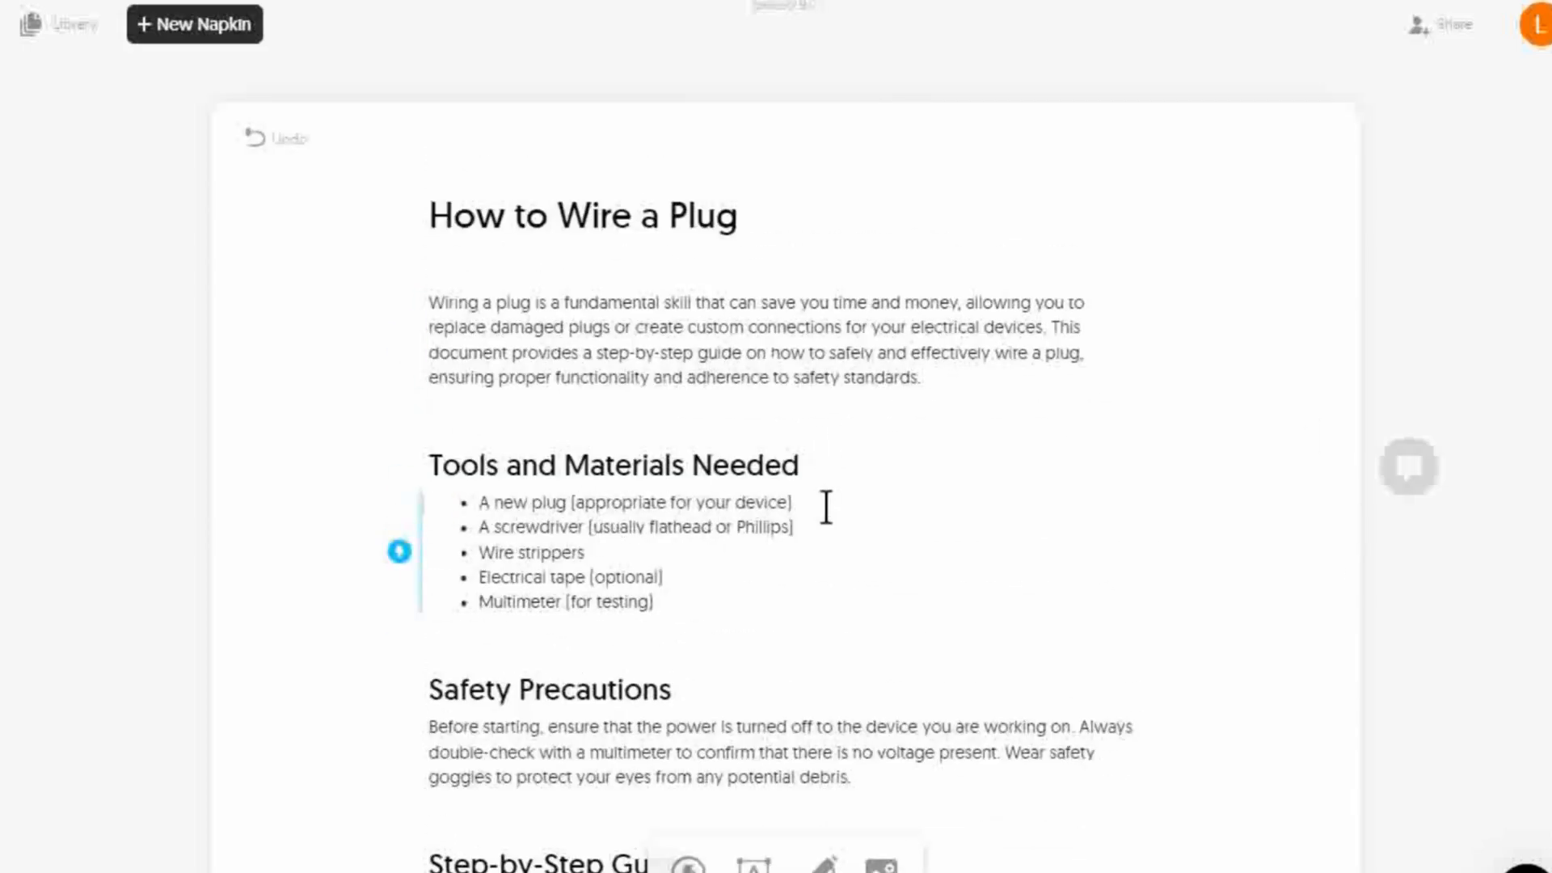
- Generate visual suggestions for the paragraph under the Safety Precautions heading
scroll(826, 507, "down", 20)
scroll(826, 508, "up", 15)
scroll(909, 590, "down", 3)
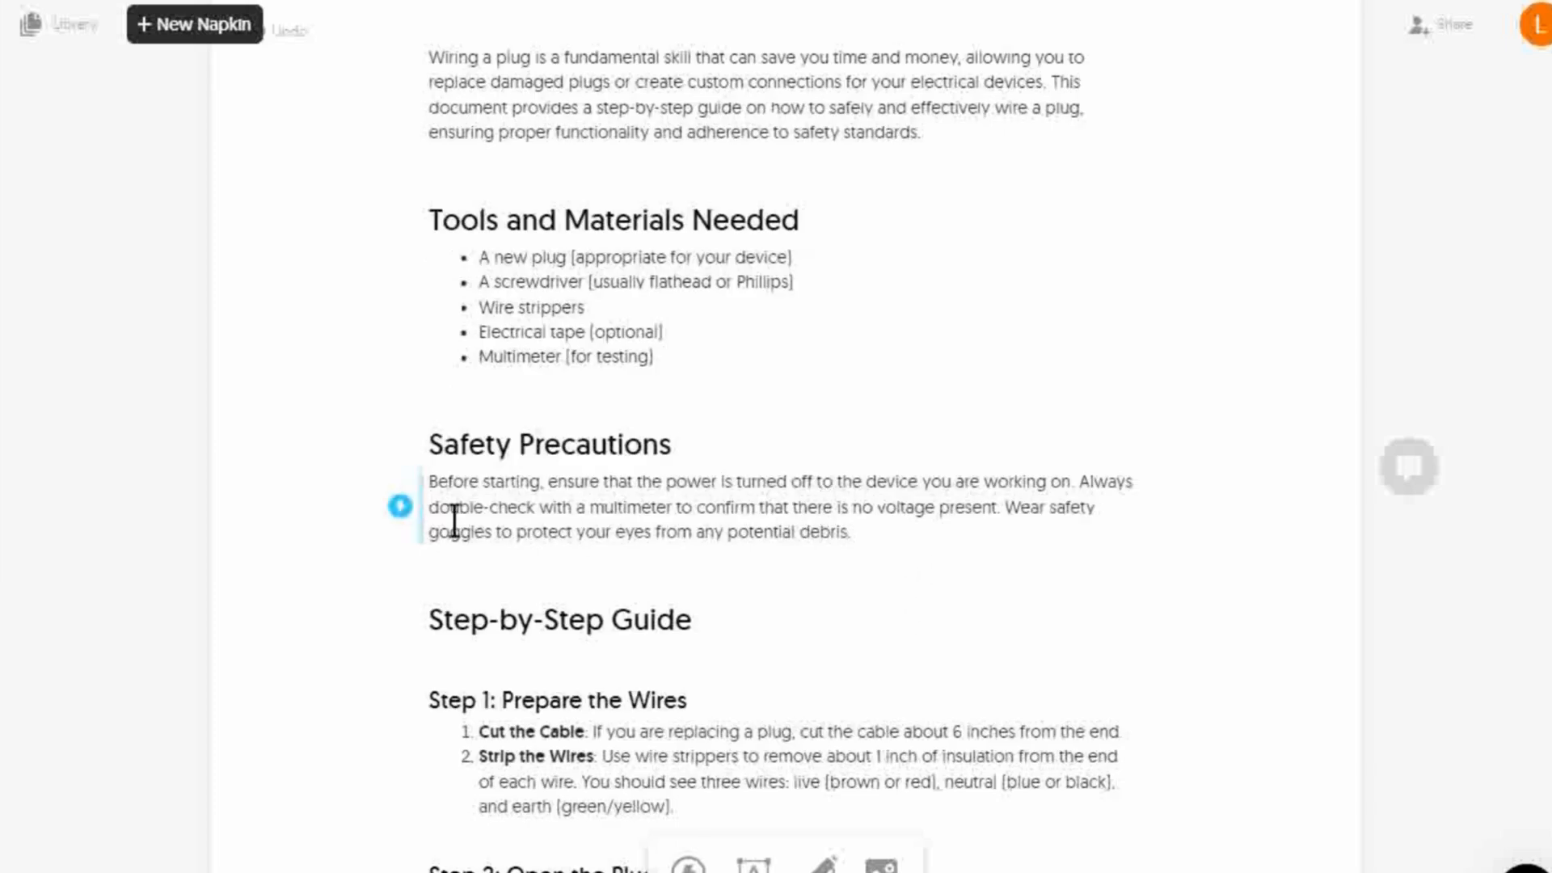
left_click(396, 511)
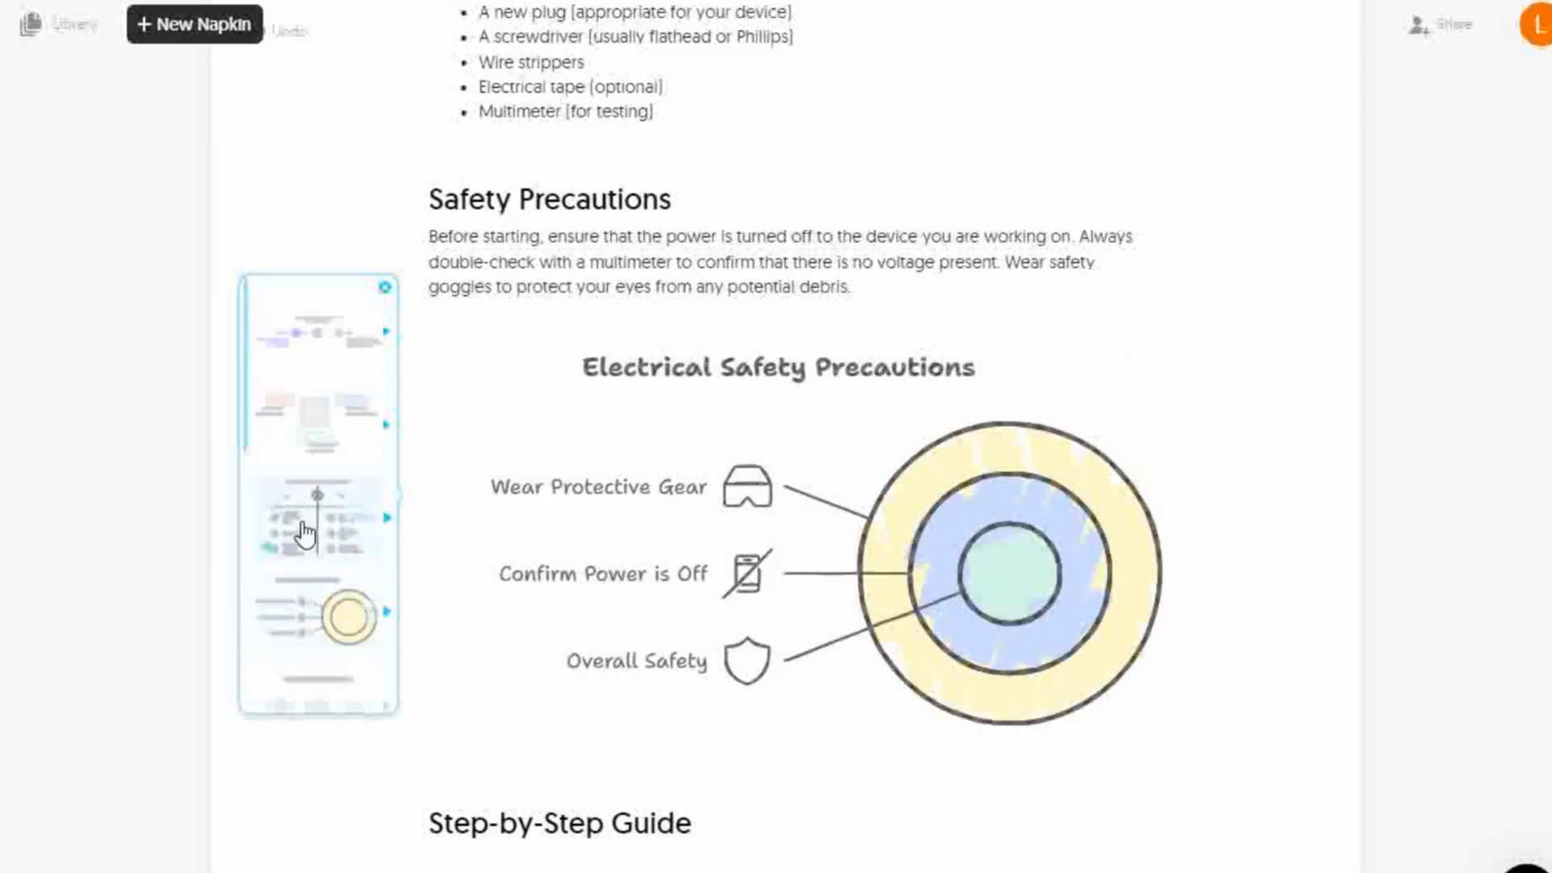
- Preview the suggested visuals and insert the Electrical Safety Precautions mind map with Power Off, Voltage Check and Eye Protection branches
scroll(305, 533, "down", 2)
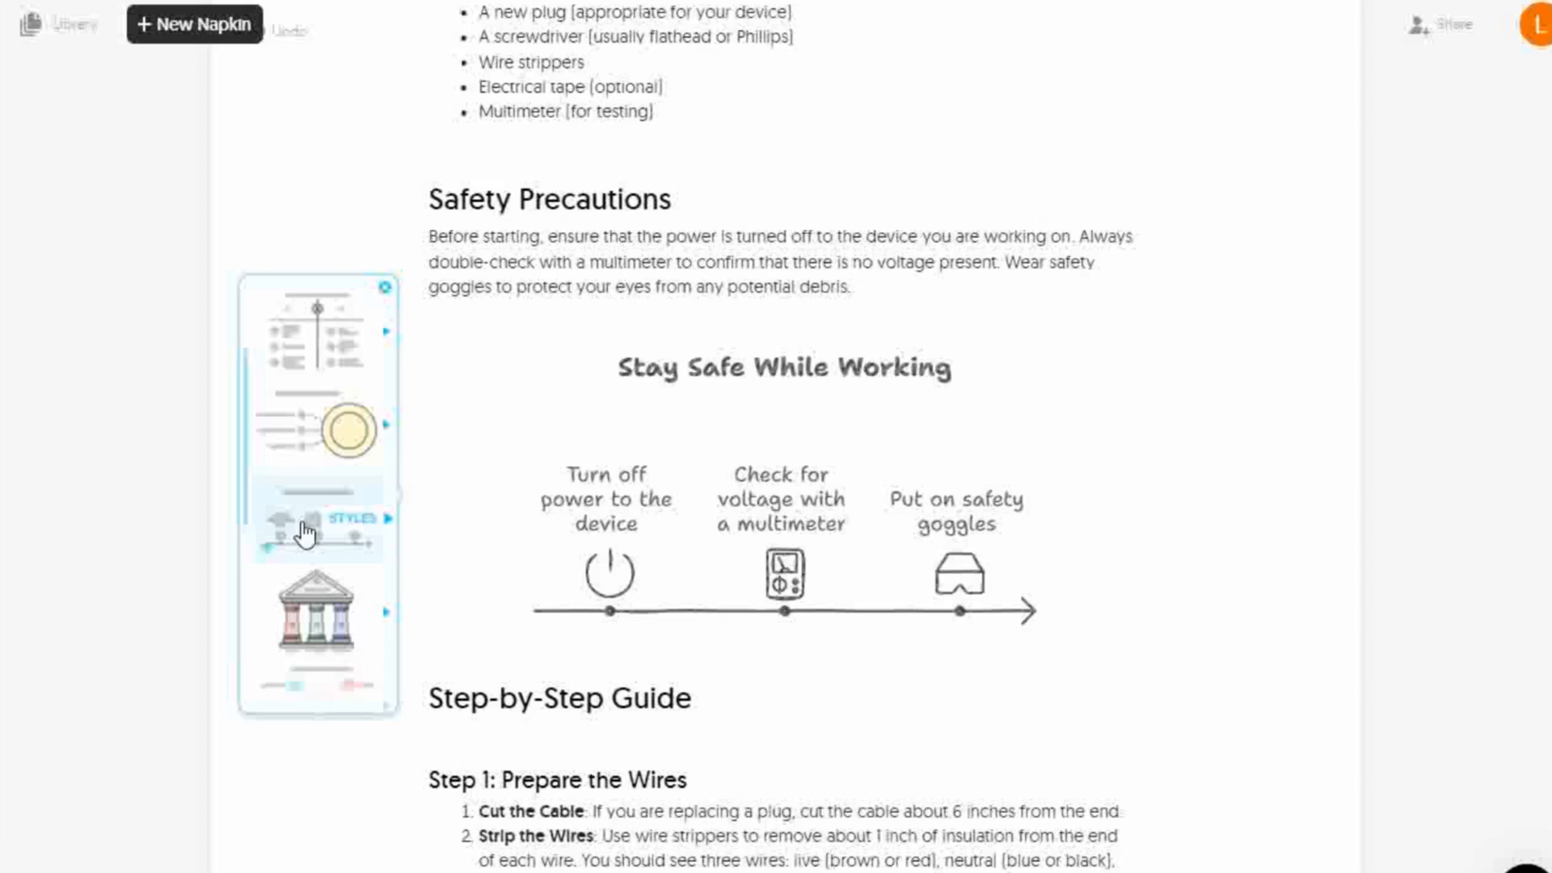
scroll(305, 533, "down", 3)
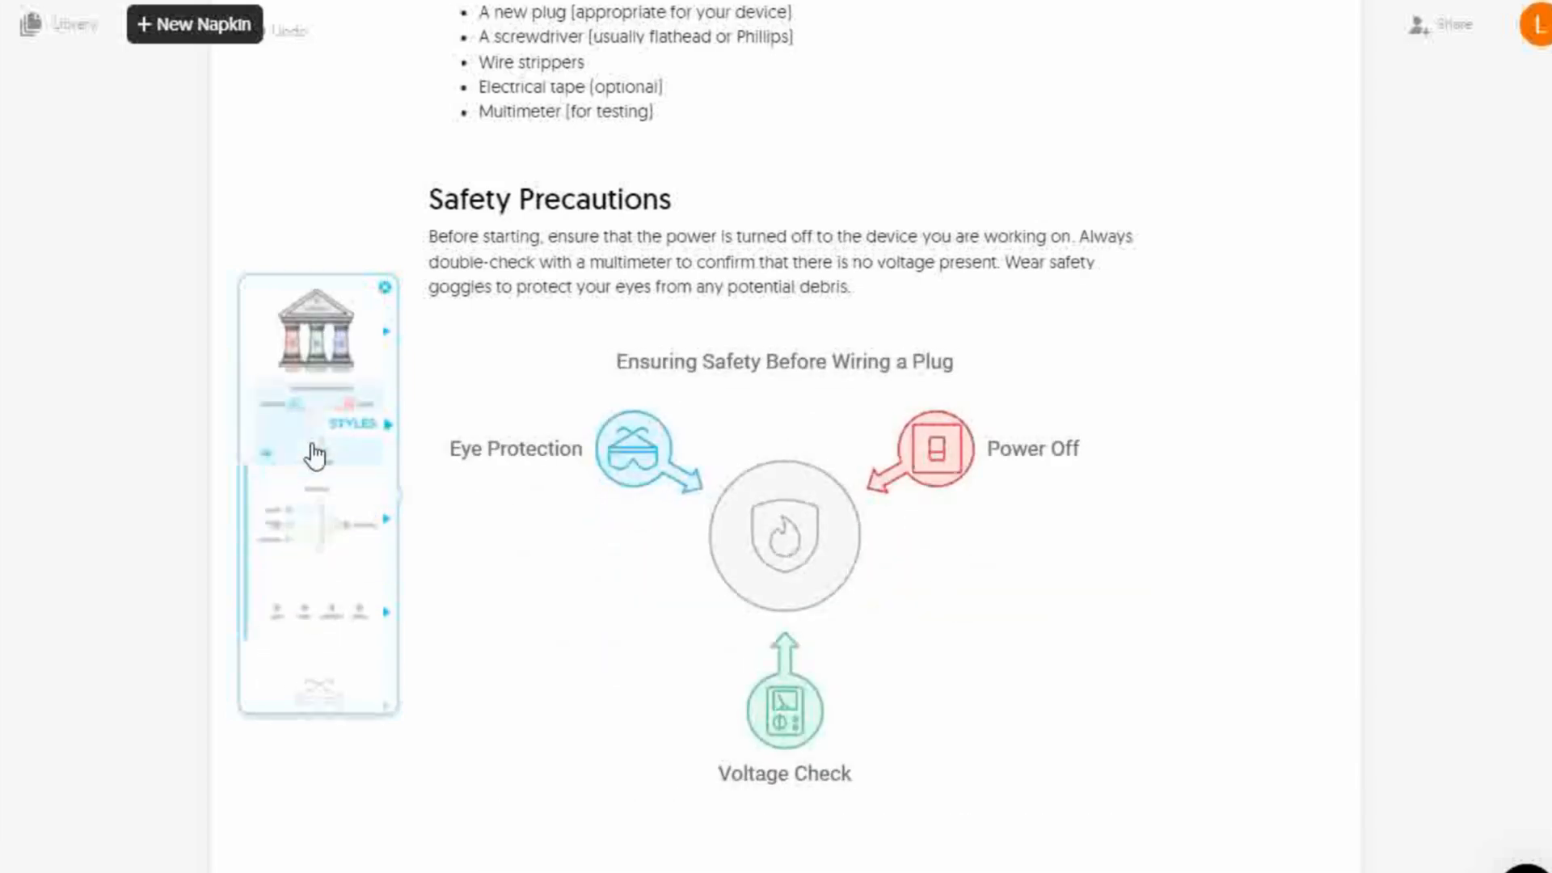
scroll(315, 452, "down", 2)
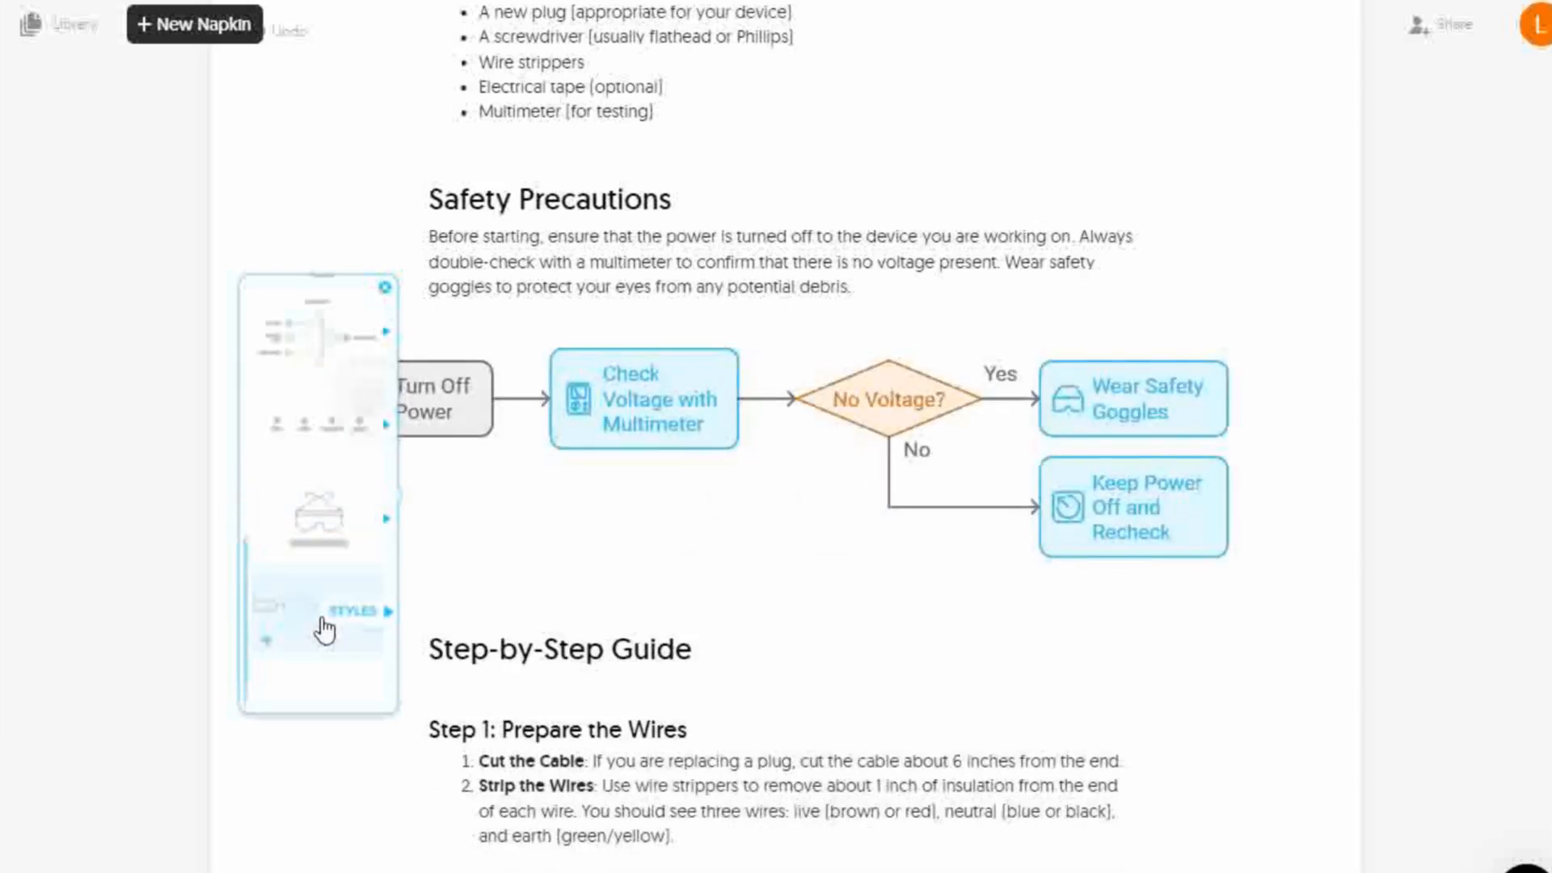
scroll(322, 582, "up", 3)
scroll(319, 541, "up", 5)
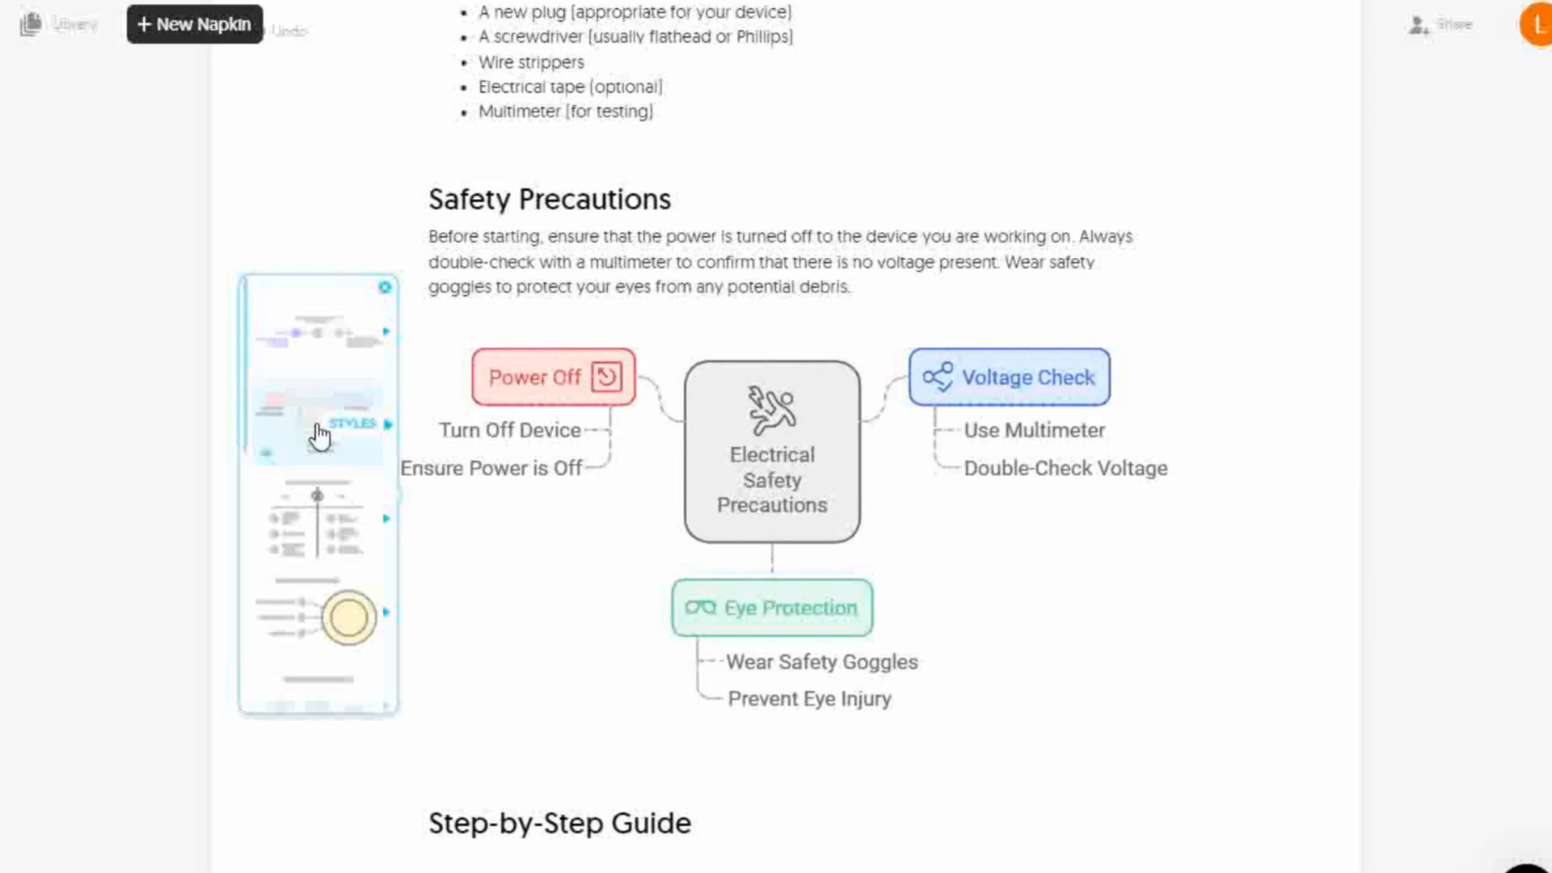
left_click(319, 428)
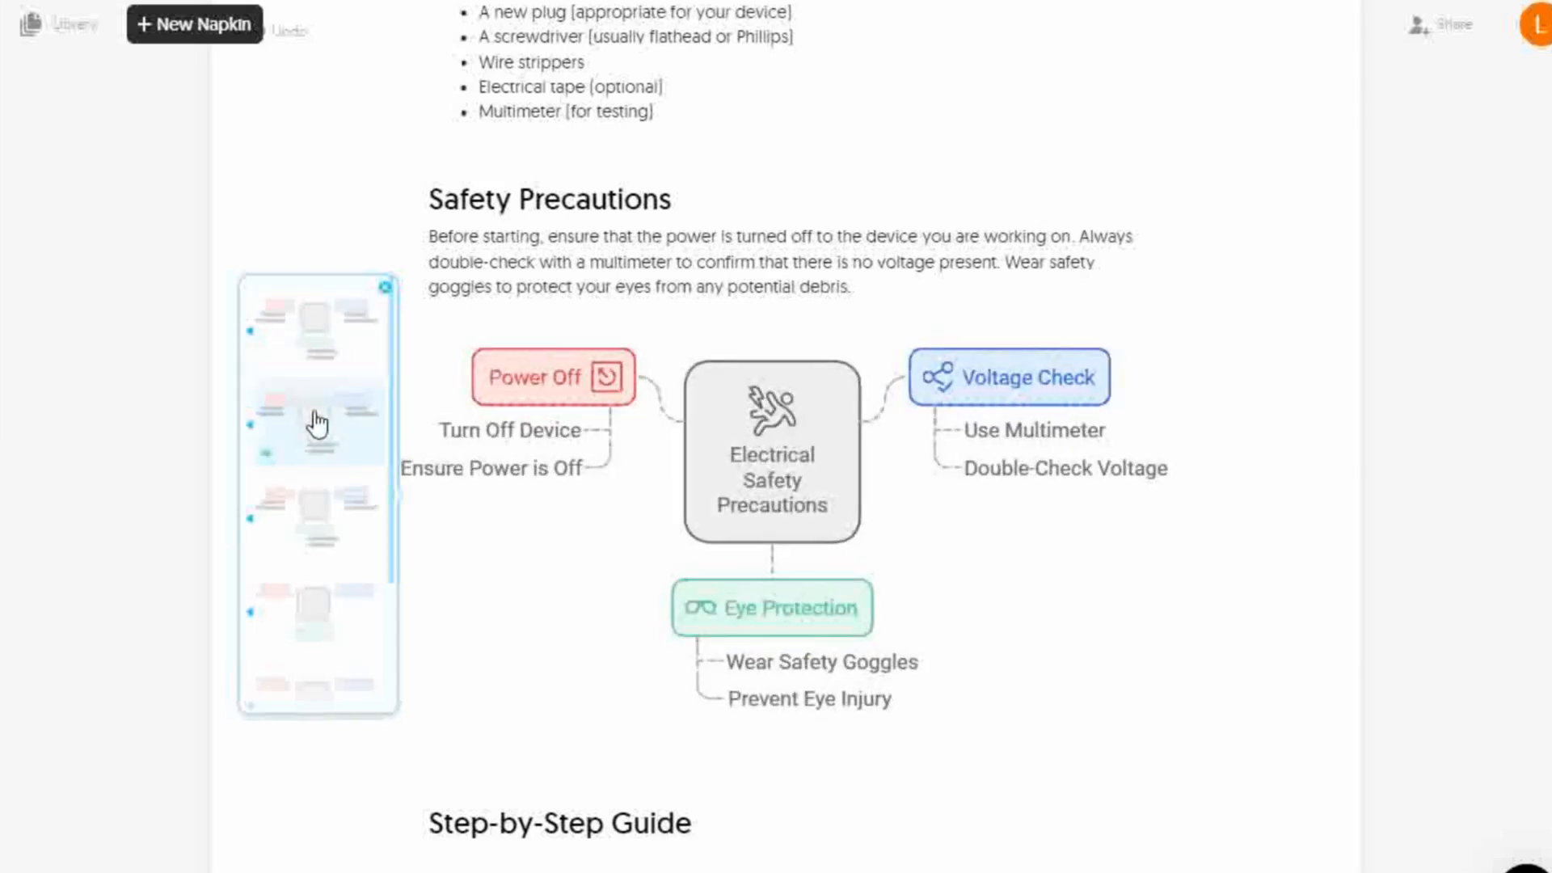
left_click(320, 352)
left_click(585, 575)
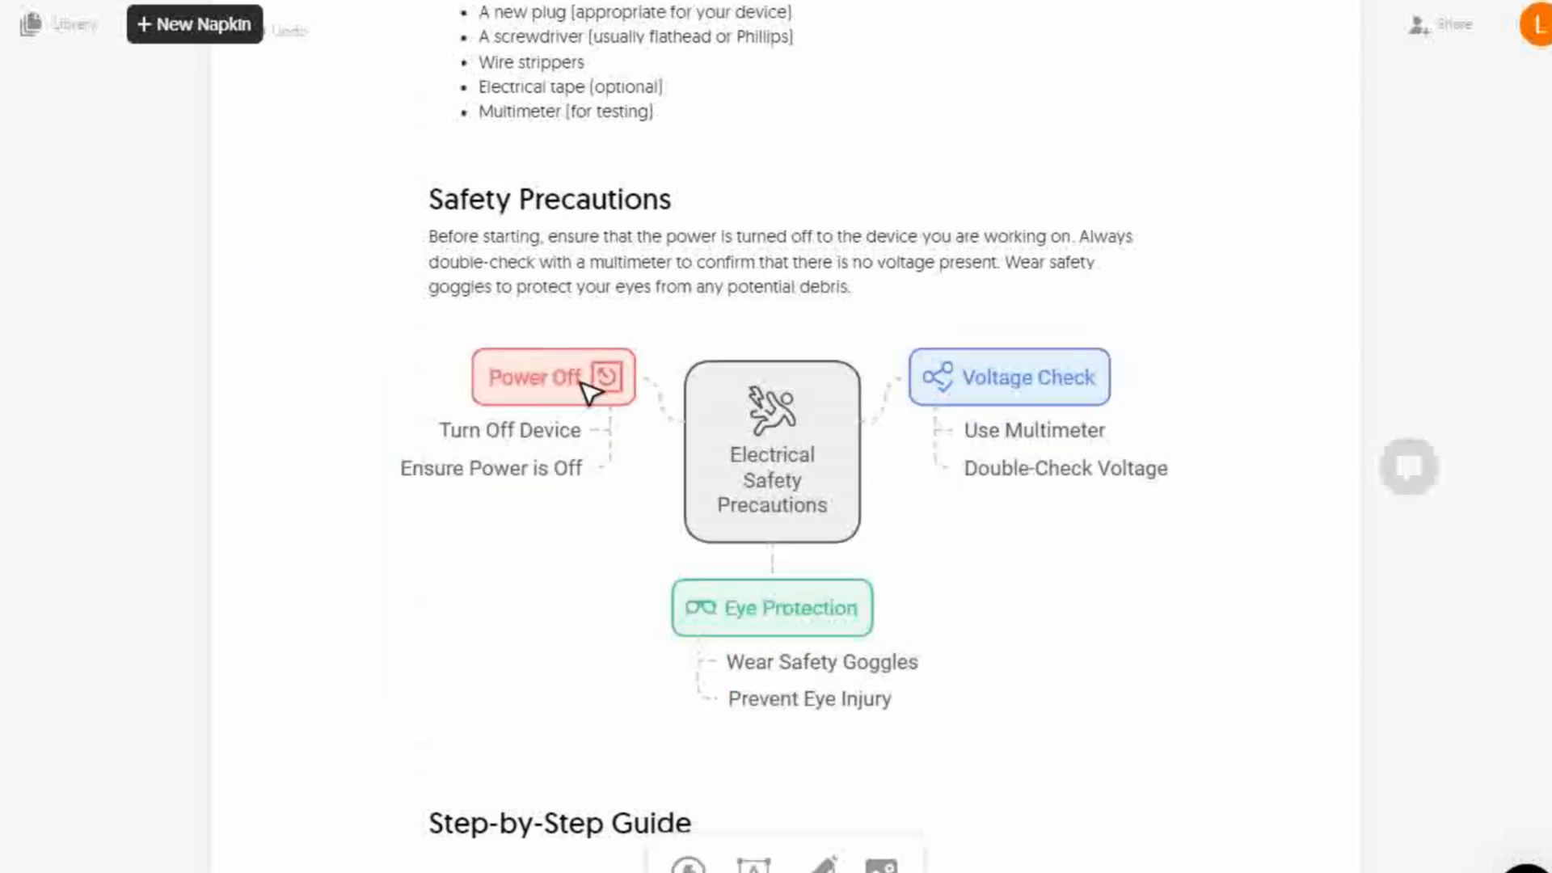
- Recolour the Power Off box of the mind map orange
left_click(538, 394)
left_click(451, 323)
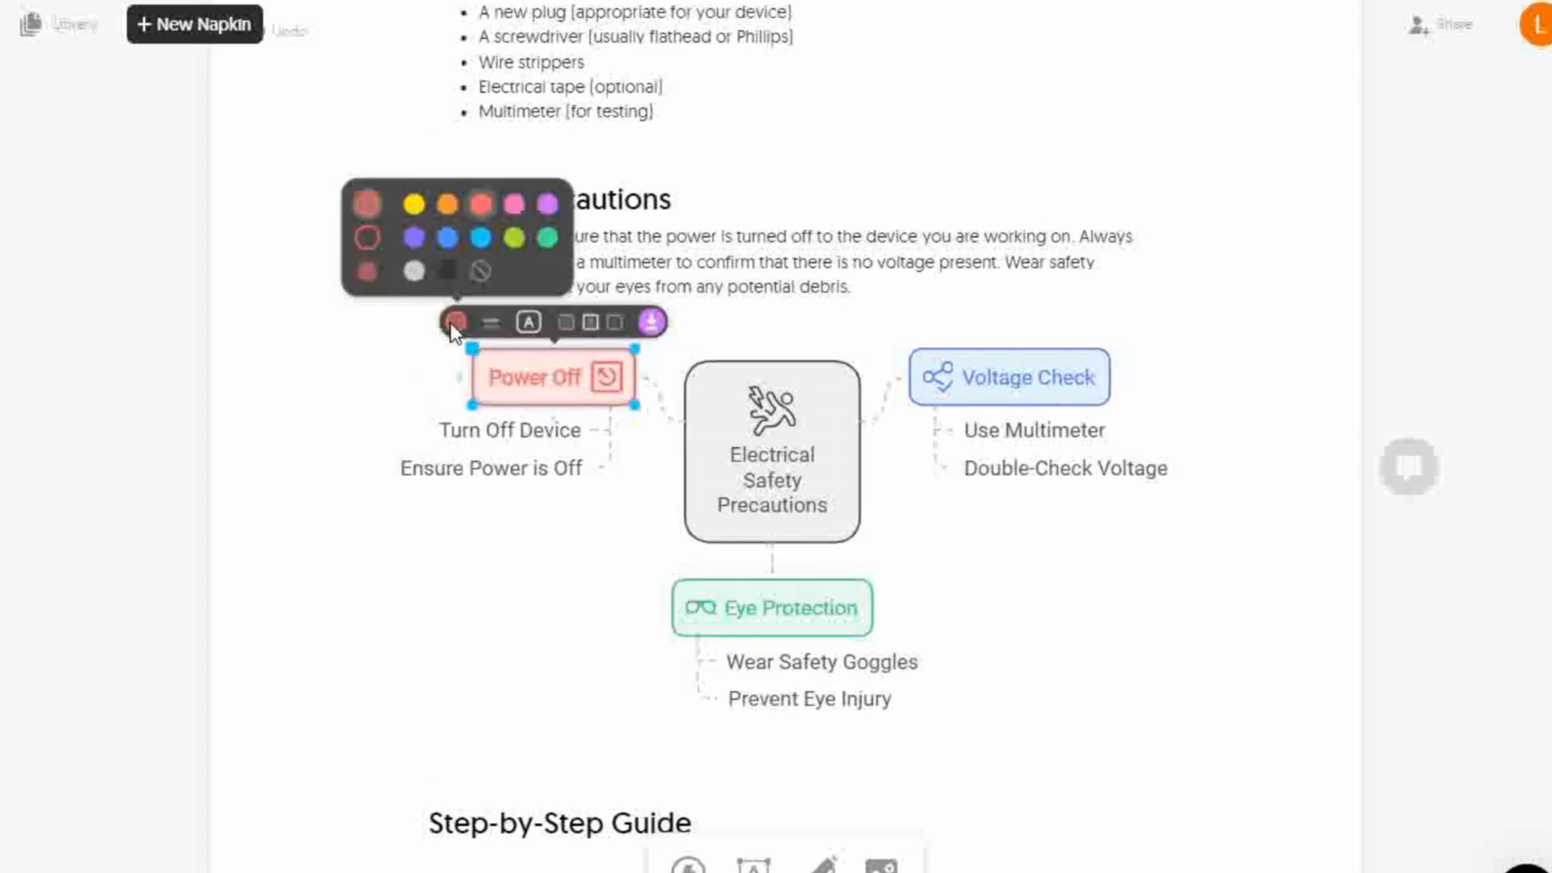
left_click(447, 204)
left_click(490, 323)
left_click(528, 322)
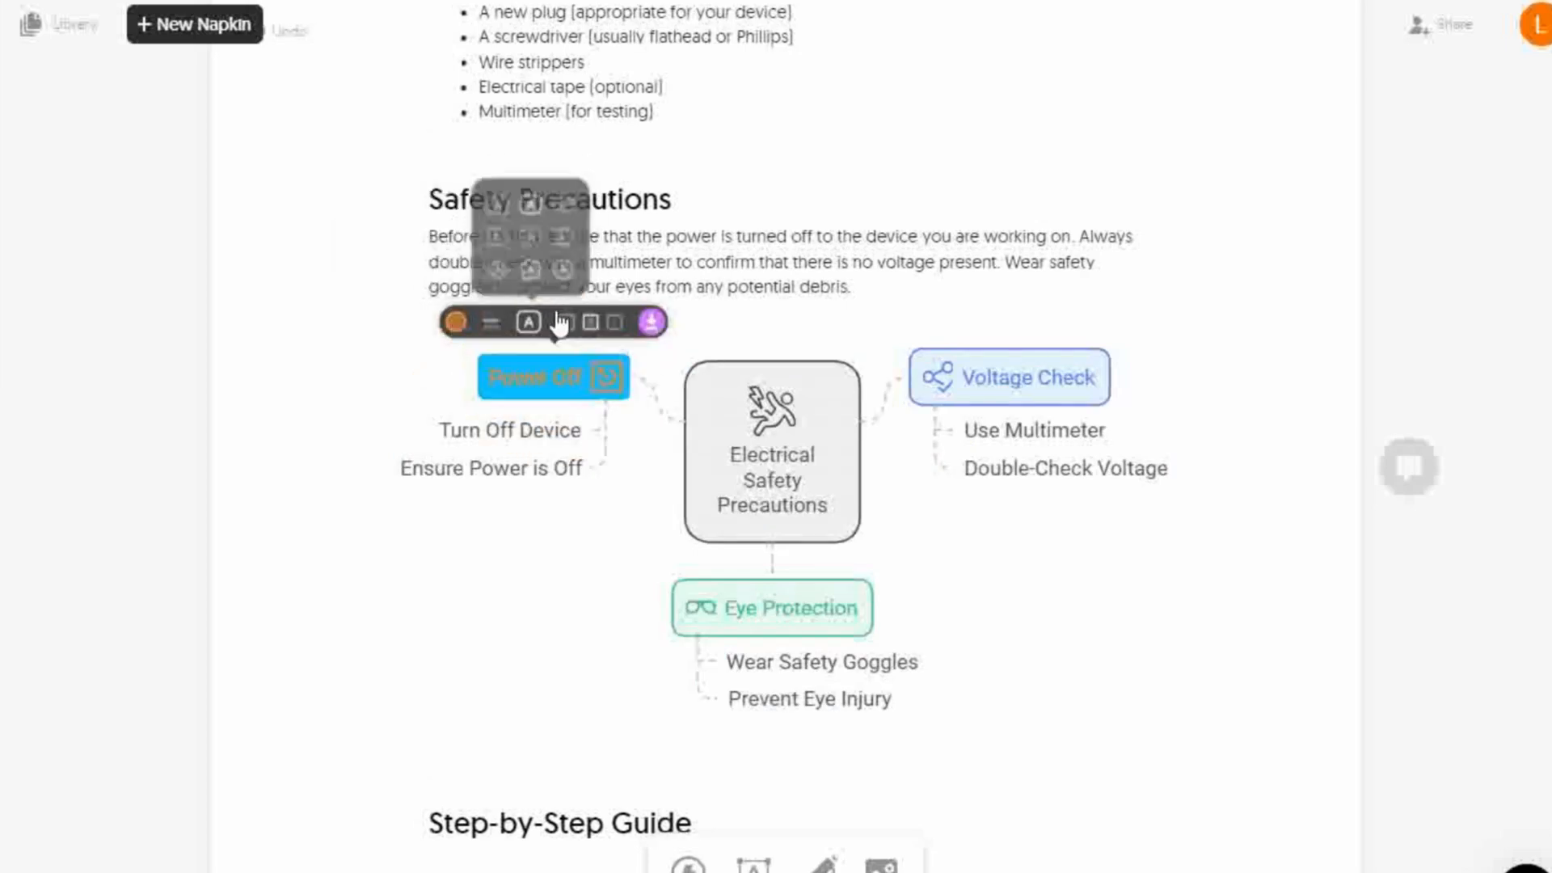
- Switch the Power Off box to the larger box size and recolour it green
scroll(566, 323, "down", 2)
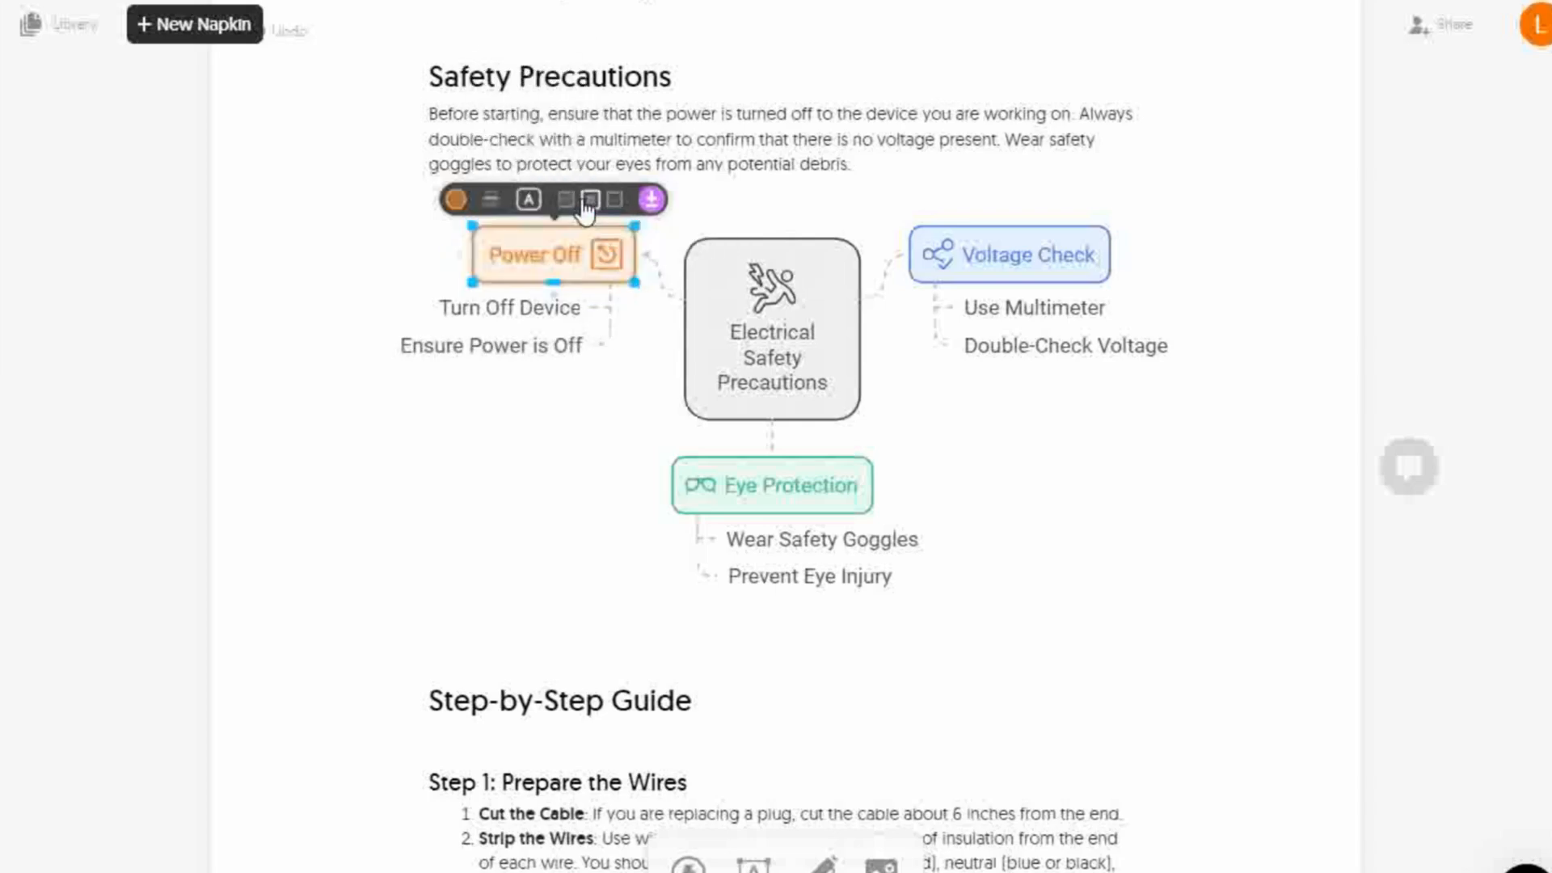
left_click(455, 199)
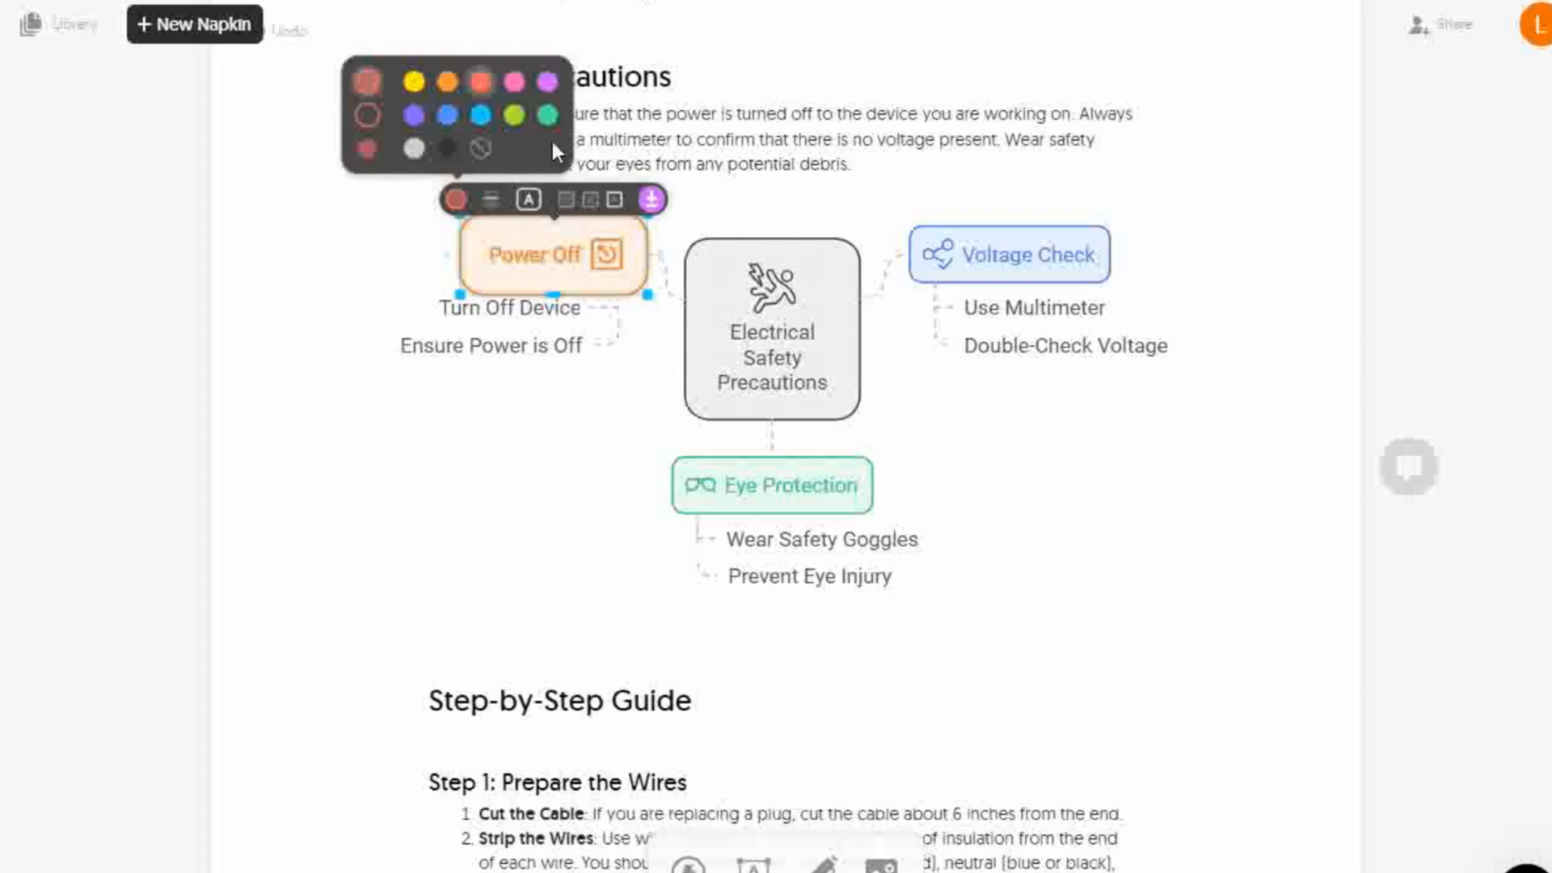
left_click(547, 115)
- Open the export options for the Eye Protection box and try the colour mode and background settings, ending with light mode and background on
left_click(771, 485)
left_click(873, 433)
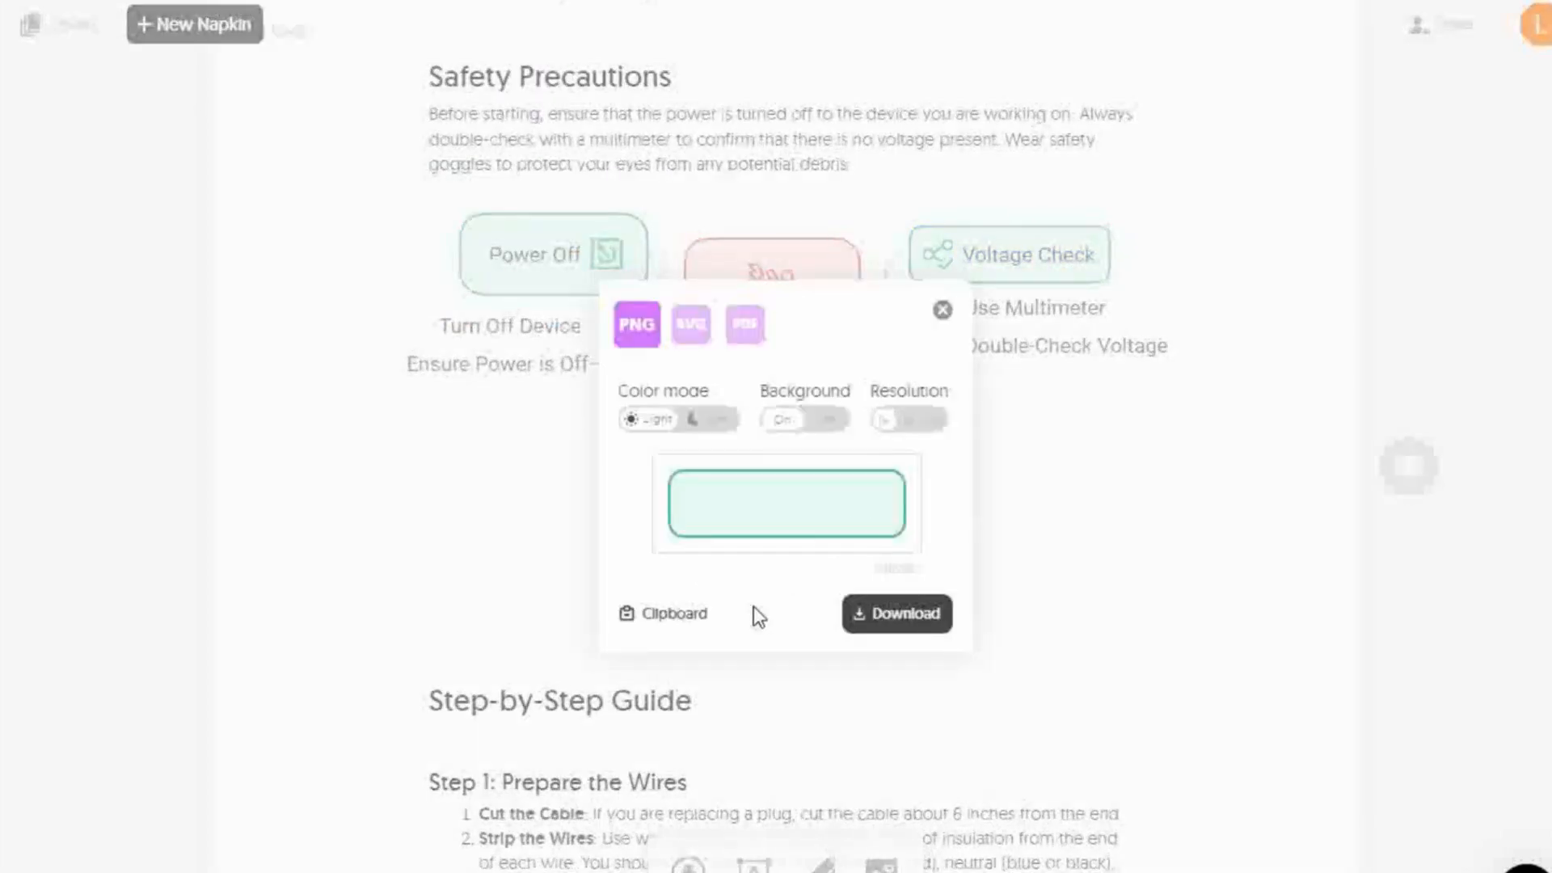
left_click(713, 435)
left_click(682, 422)
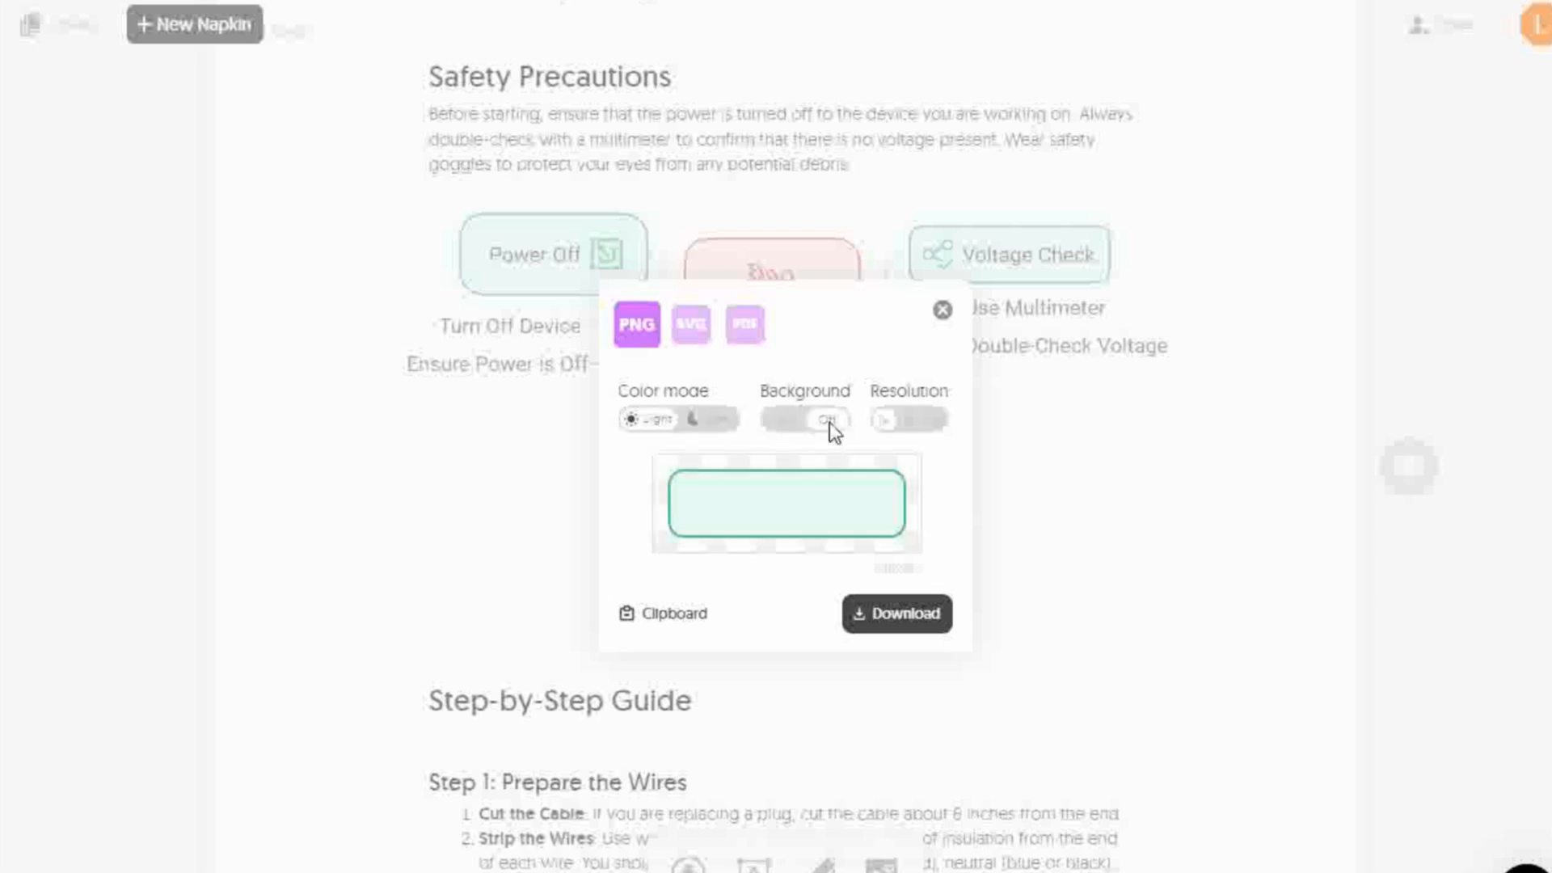
left_click(784, 423)
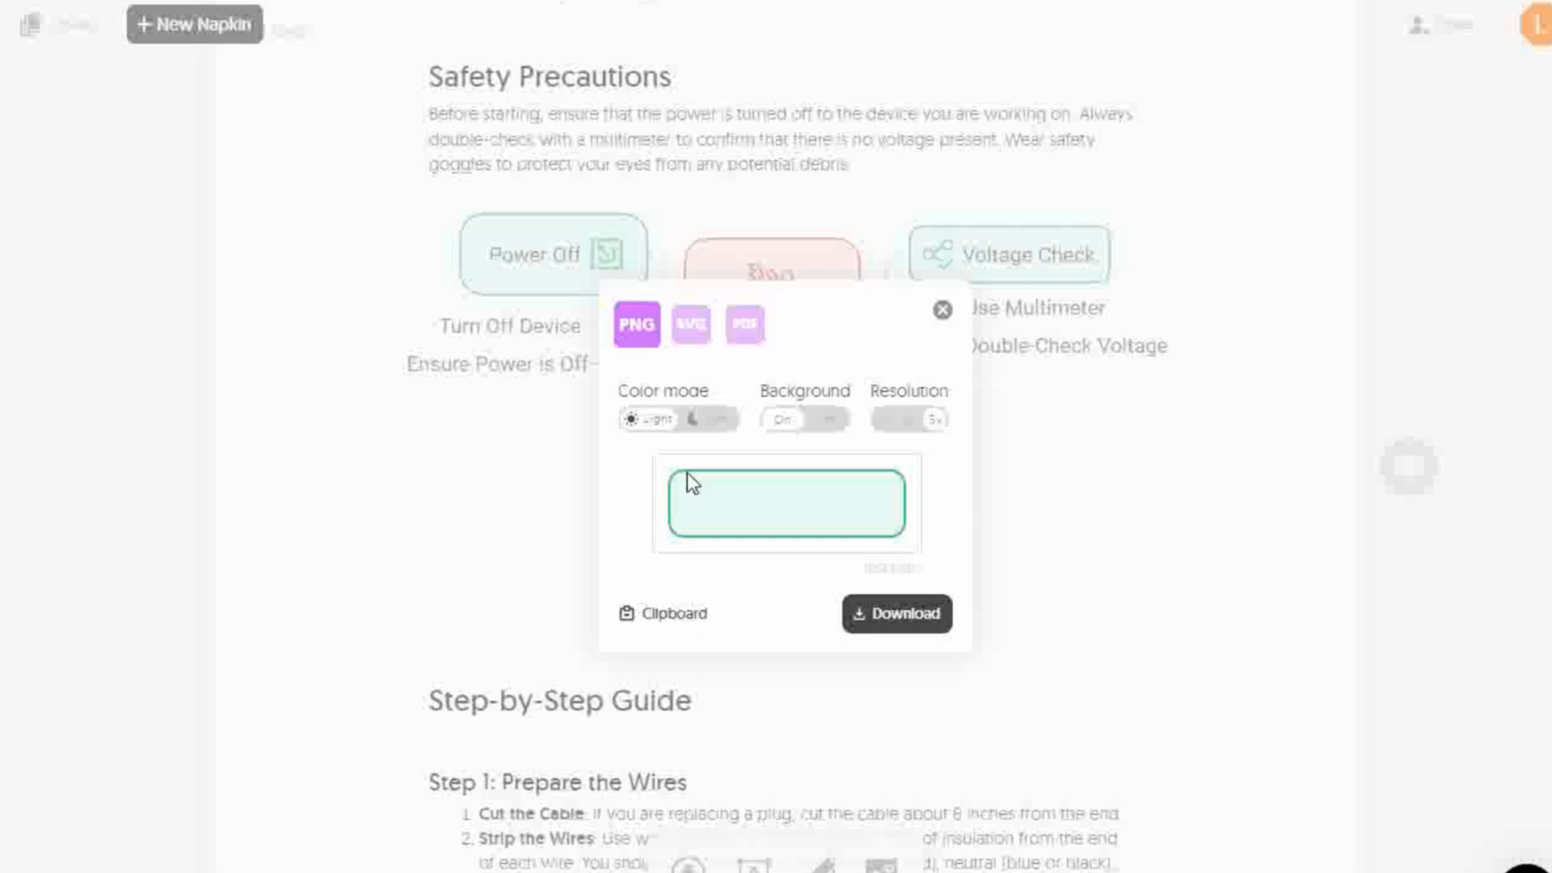
- Compare the PNG, SVG and PDF export formats, returning to PNG
left_click(700, 344)
left_click(758, 343)
left_click(640, 336)
left_click(697, 339)
left_click(759, 341)
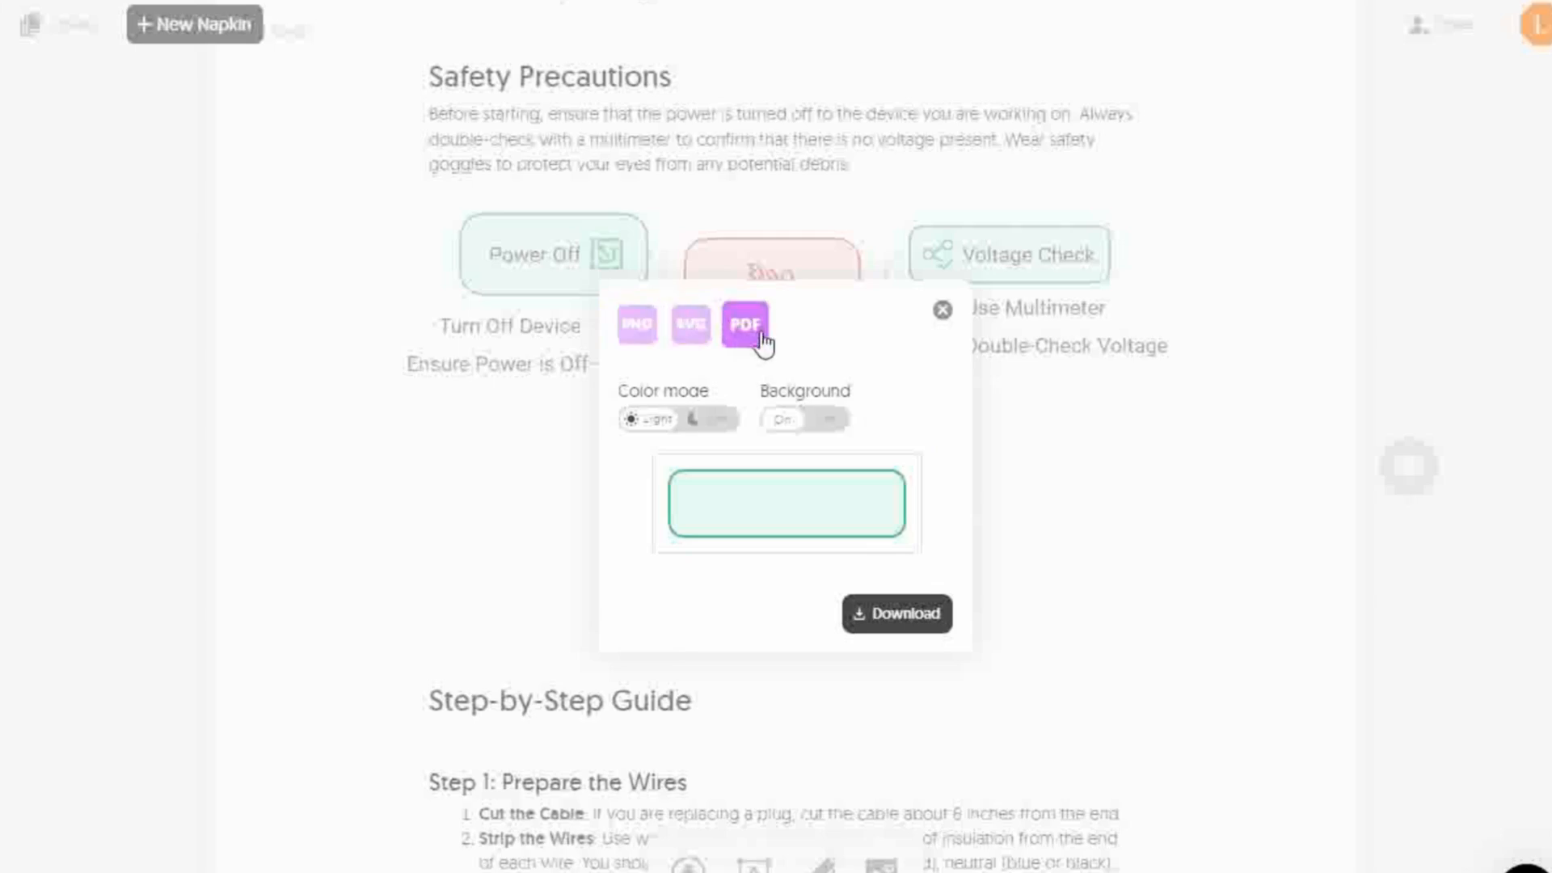
left_click(646, 331)
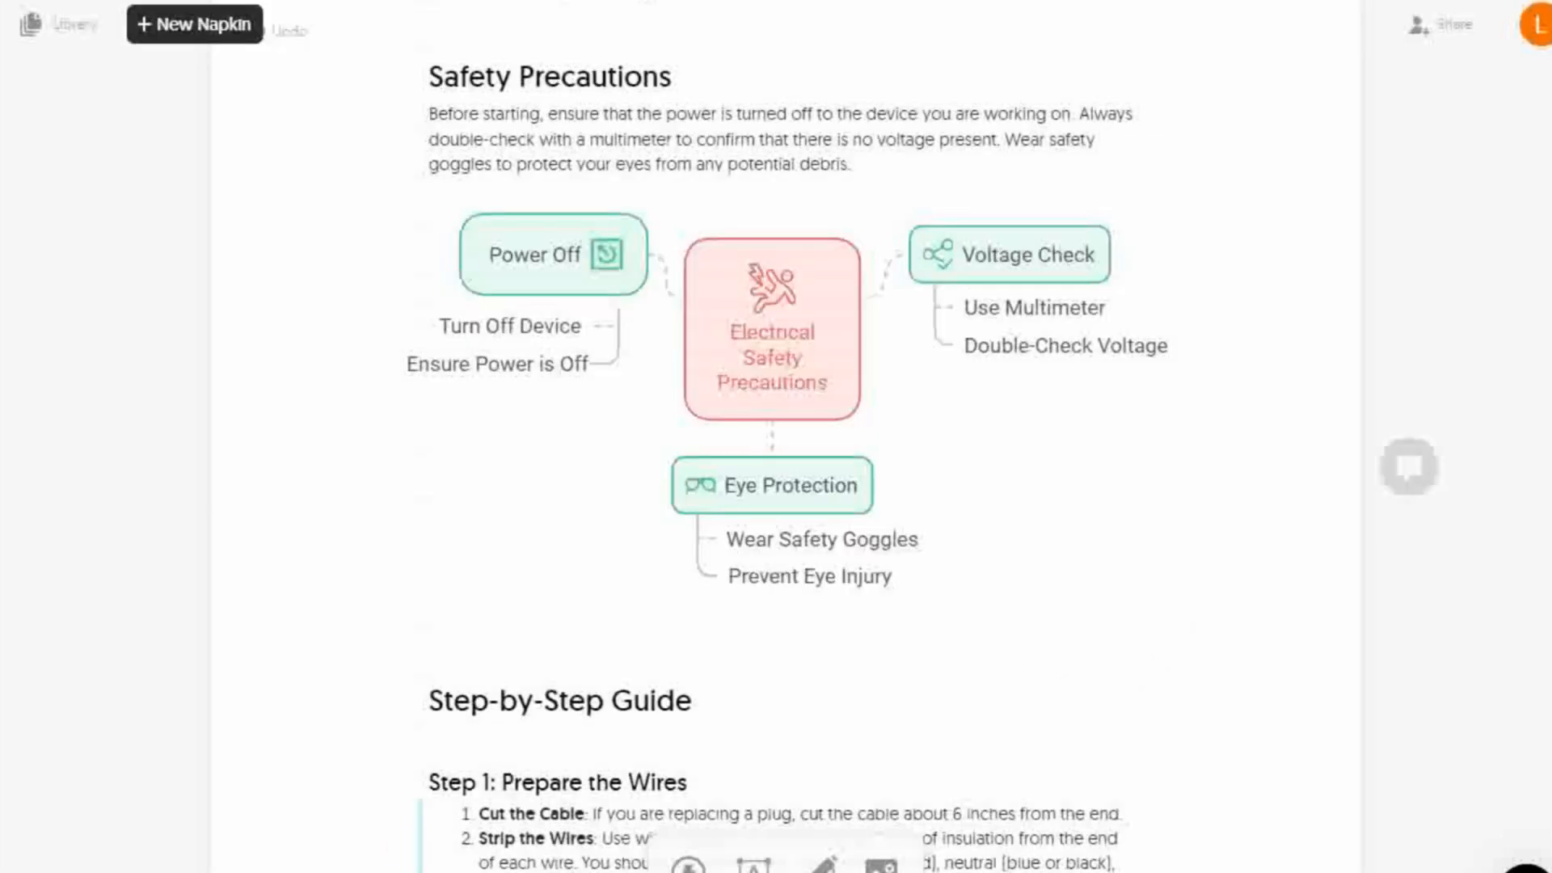
- Insert a "thumbs up" icon below the Conclusion paragraph
scroll(776, 485, "down", 15)
left_click(679, 817)
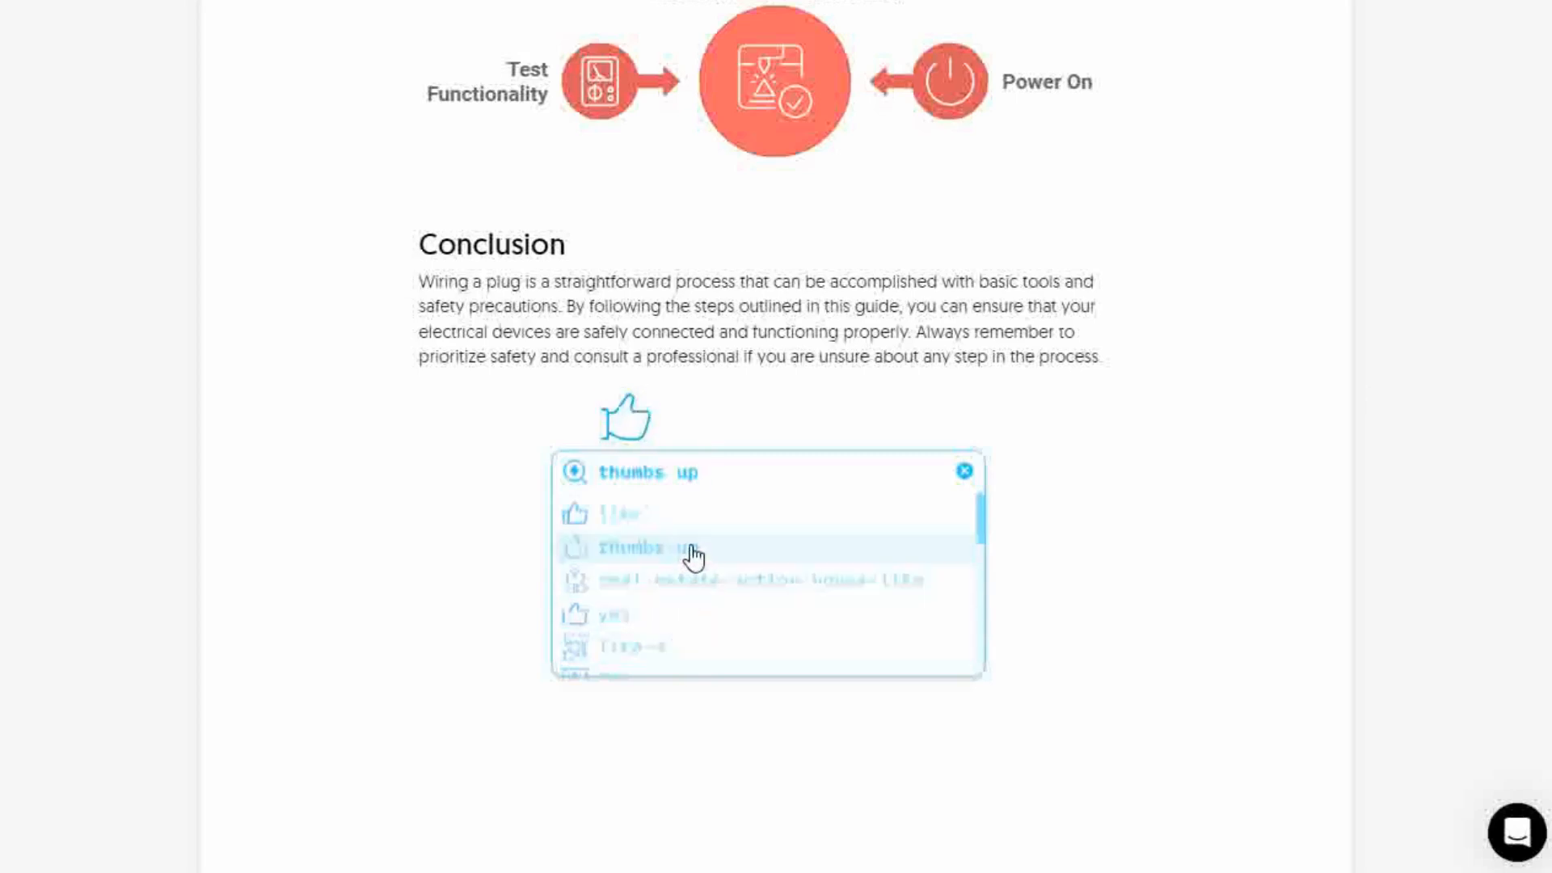
left_click(692, 557)
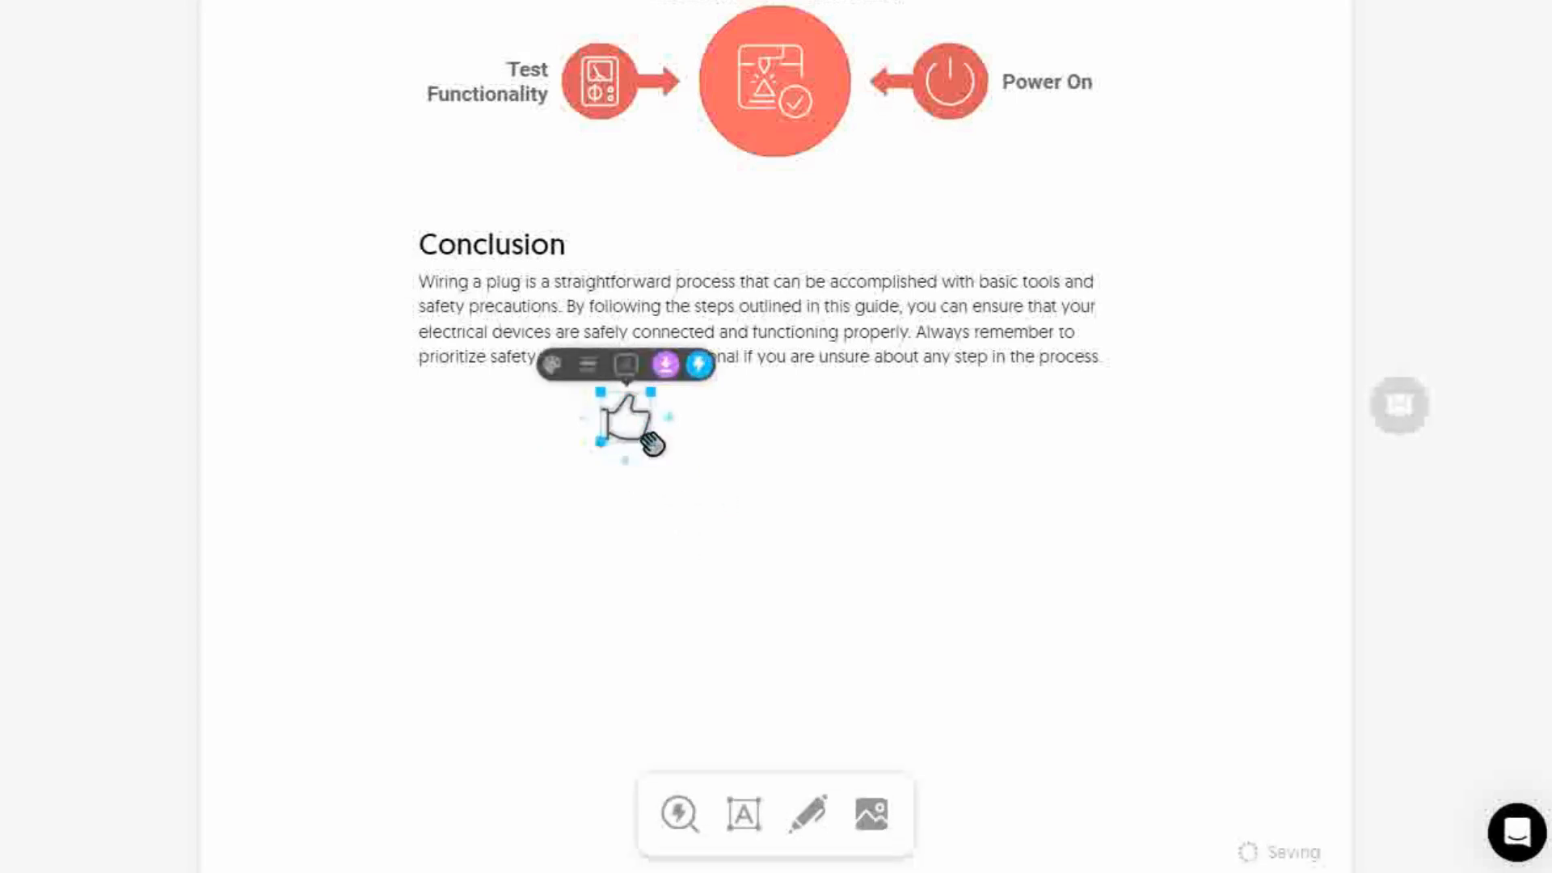
- Enlarge the thumbs-up icon to about three times its size and shift it left below the Conclusion paragraph
left_click_drag(651, 437, 749, 545)
left_click_drag(686, 502, 606, 555)
left_click(792, 561)
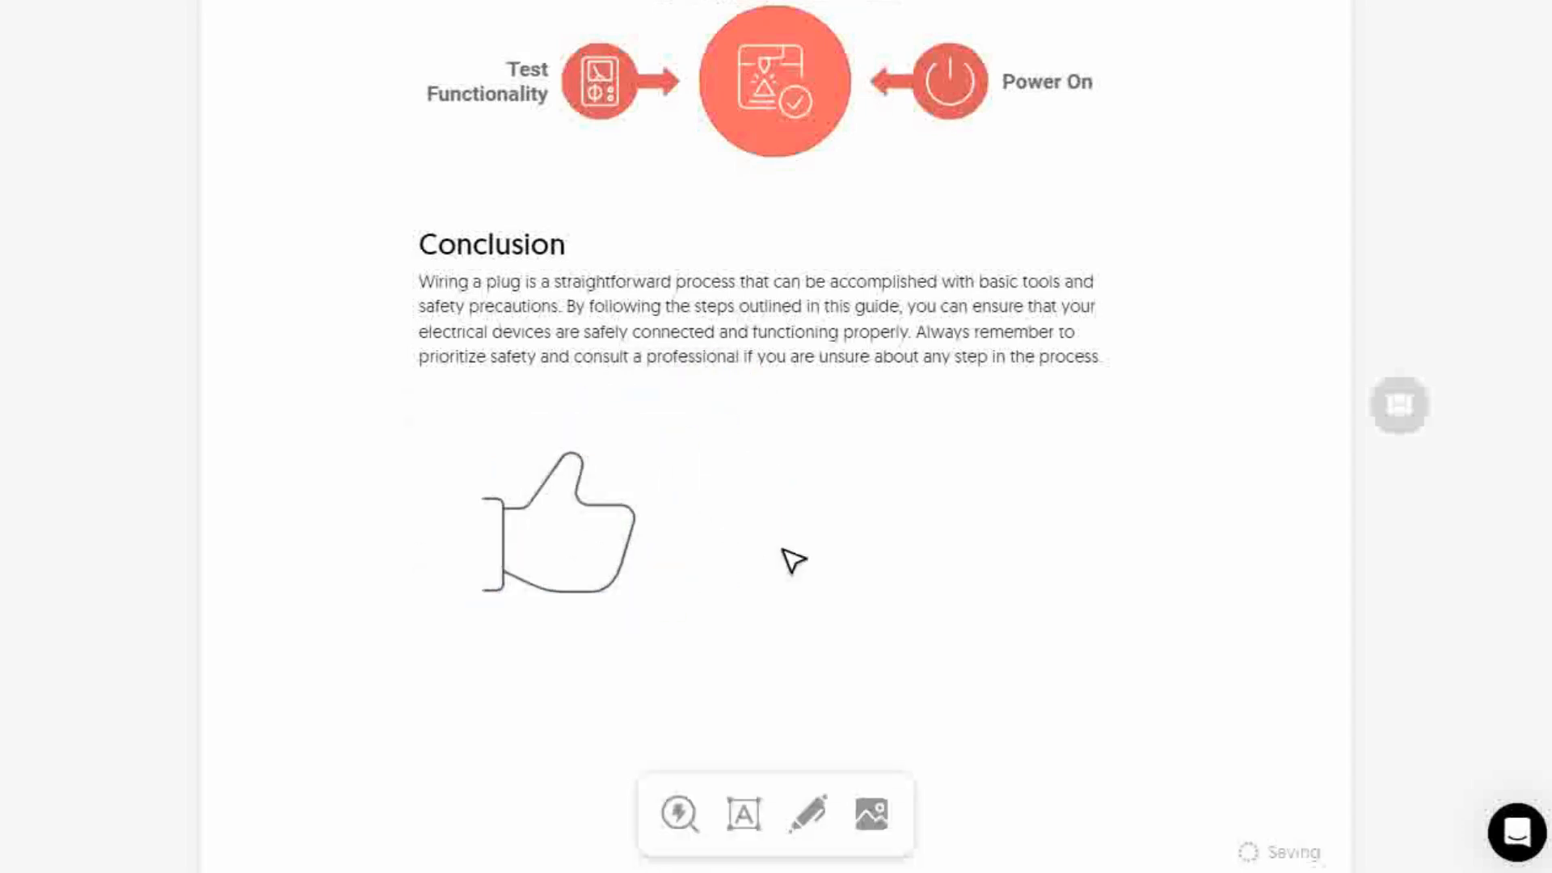
left_click(743, 817)
left_click_drag(824, 768, 372, 650)
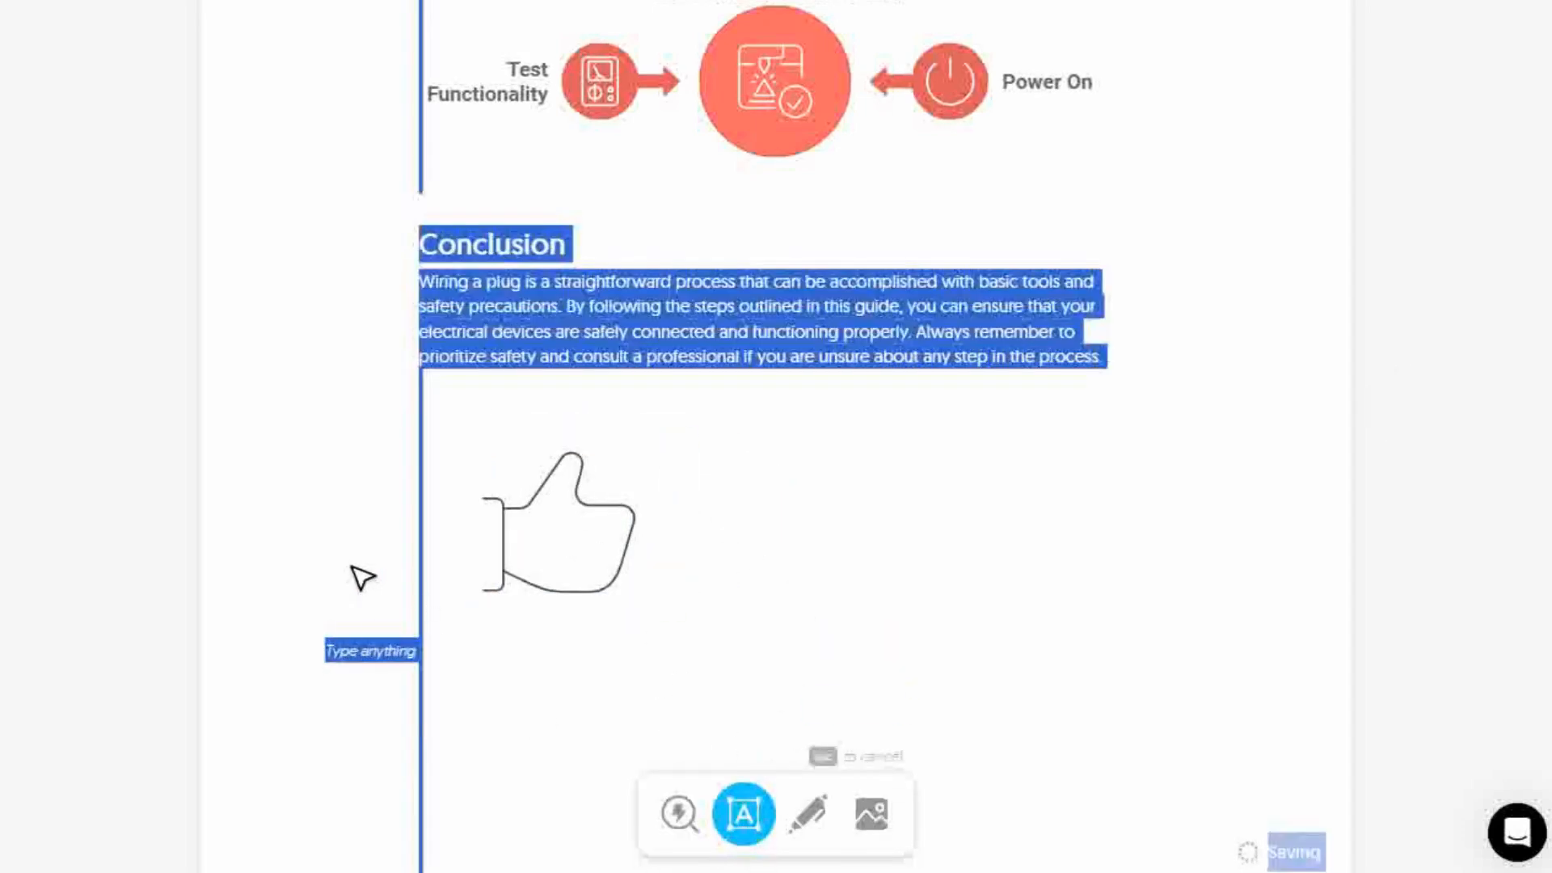
key("Escape")
- Sketch a freehand curve to the right of the thumbs-up icon
left_click(803, 825)
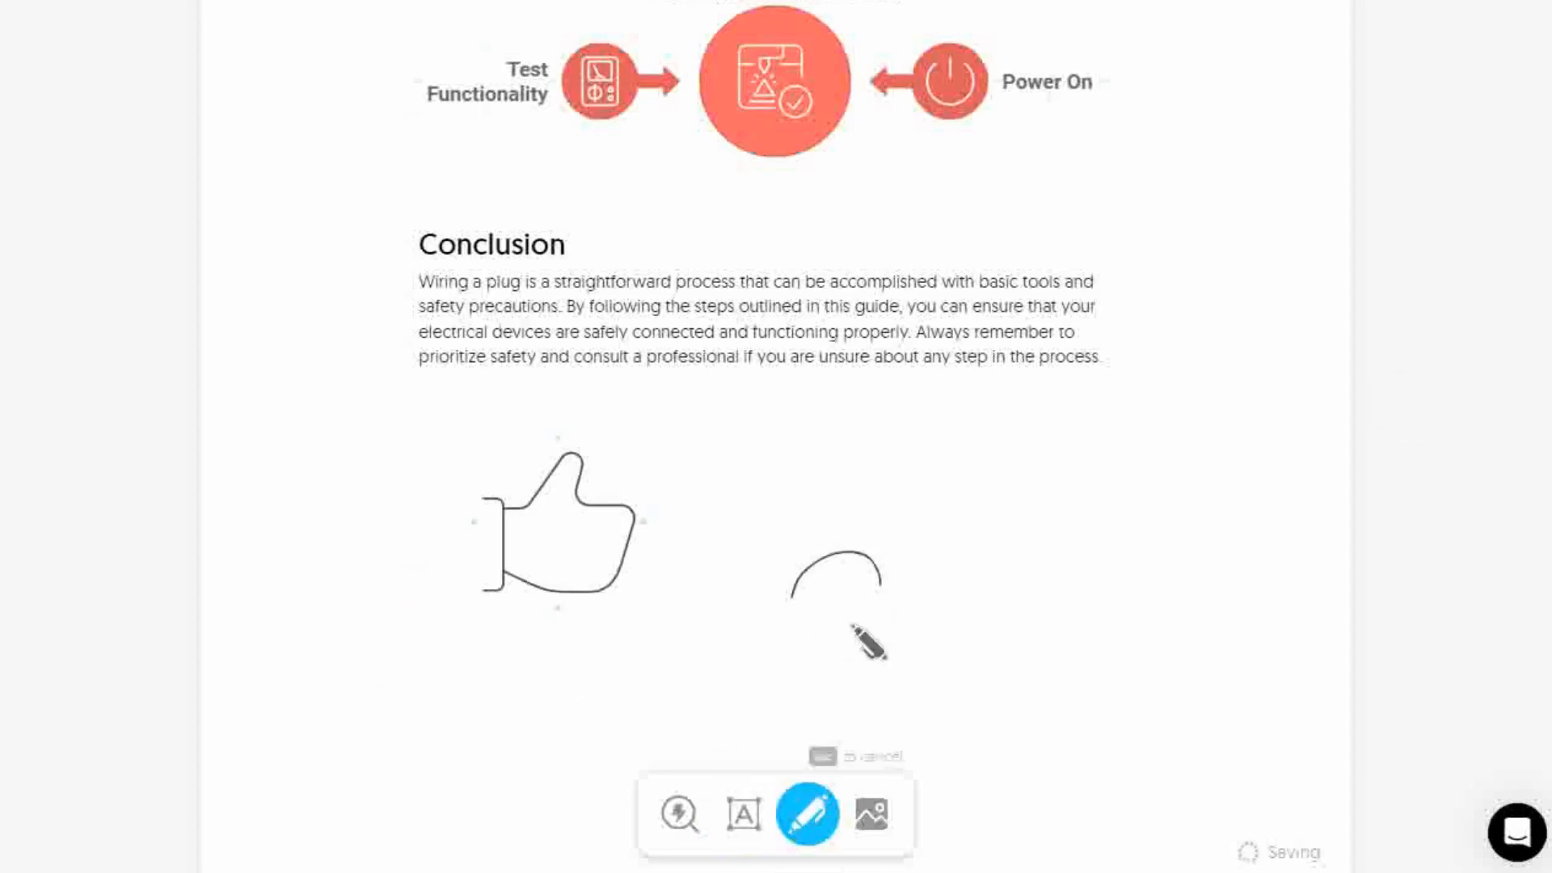
- Search the image library for "plug" and "wires", browse the pictures and open the upload option
left_click(871, 813)
type("plu")
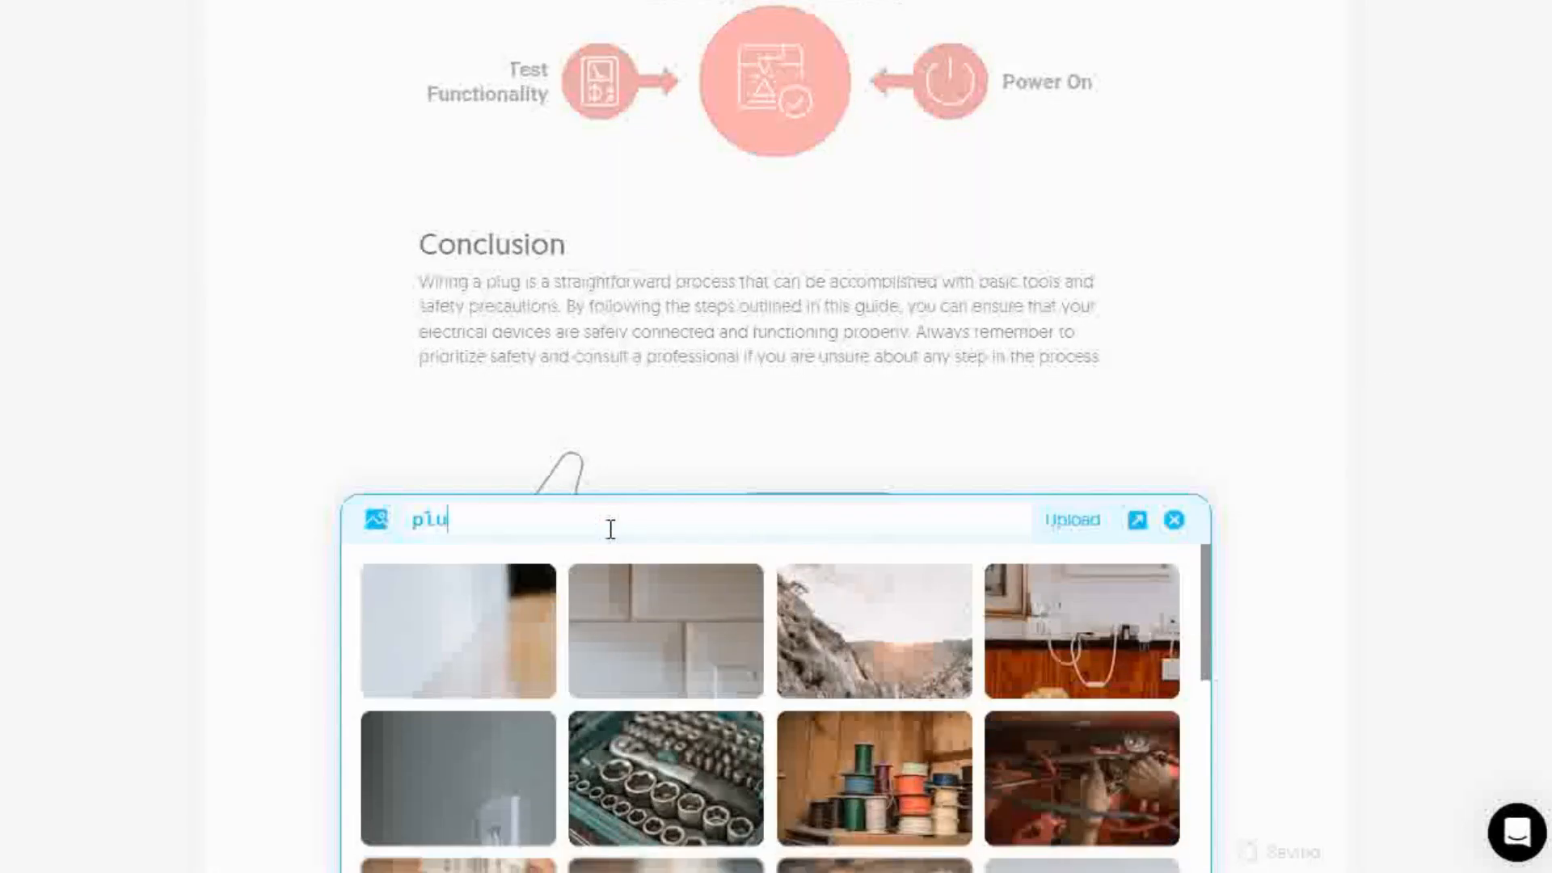
type("g")
scroll(831, 606, "down", 5)
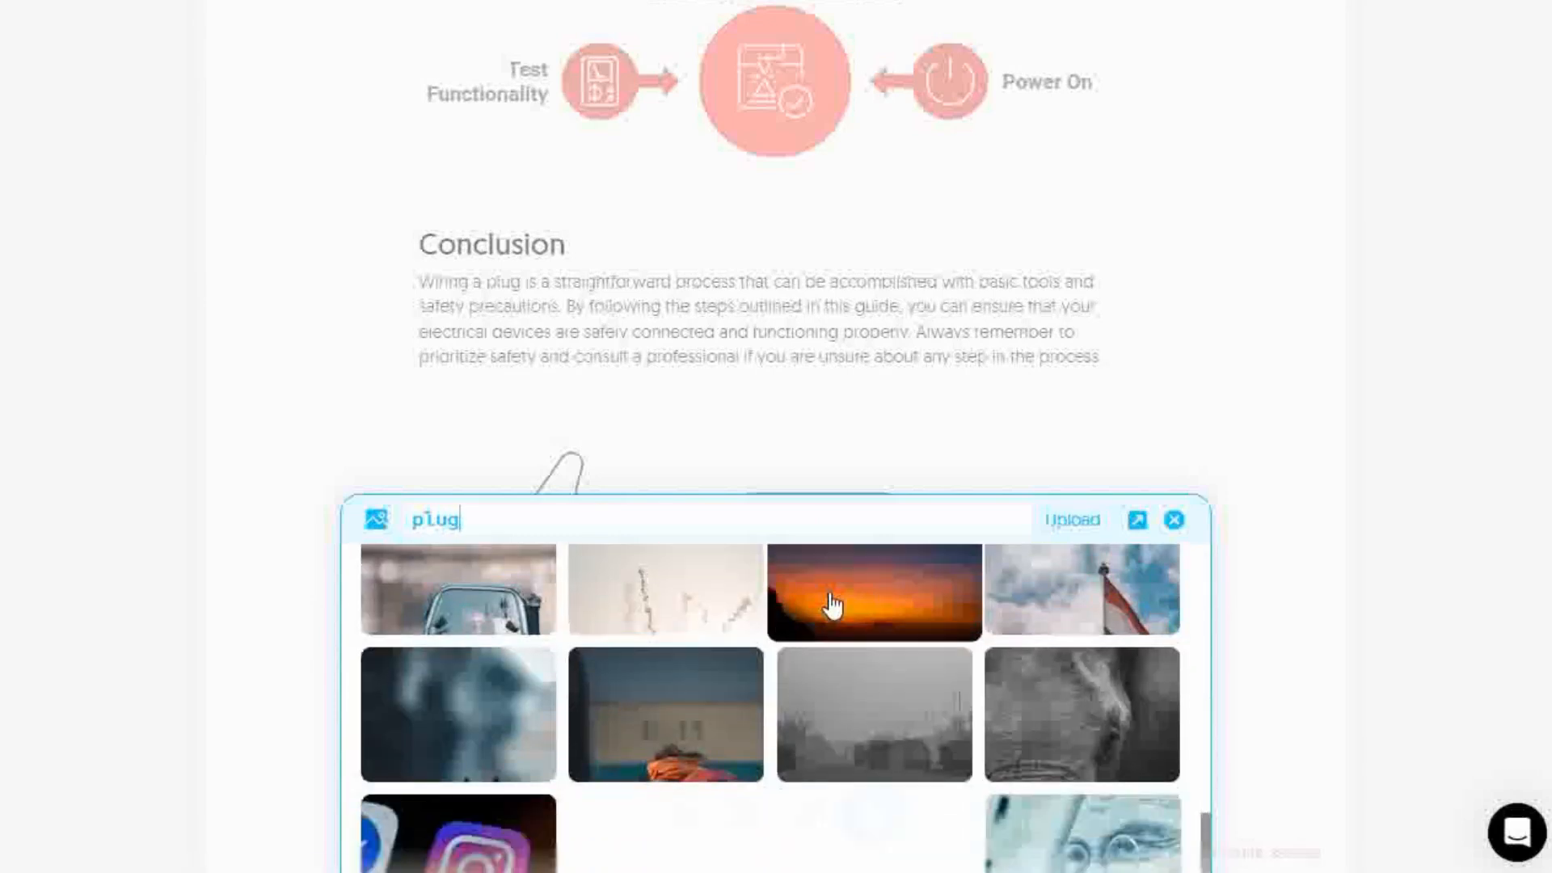
scroll(1042, 696, "up", 7)
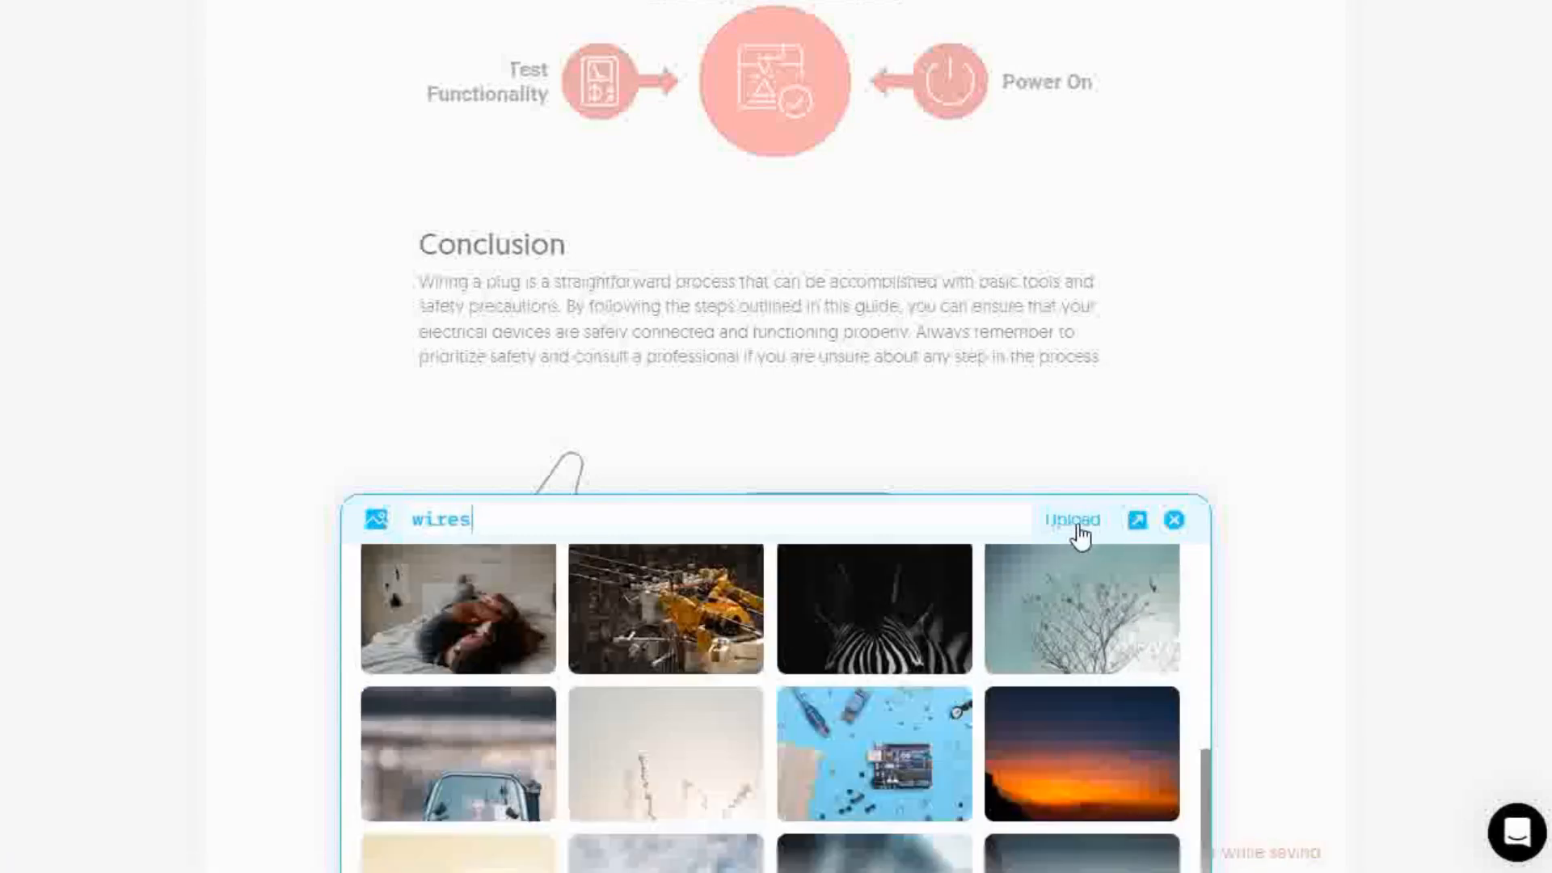
left_click(1073, 521)
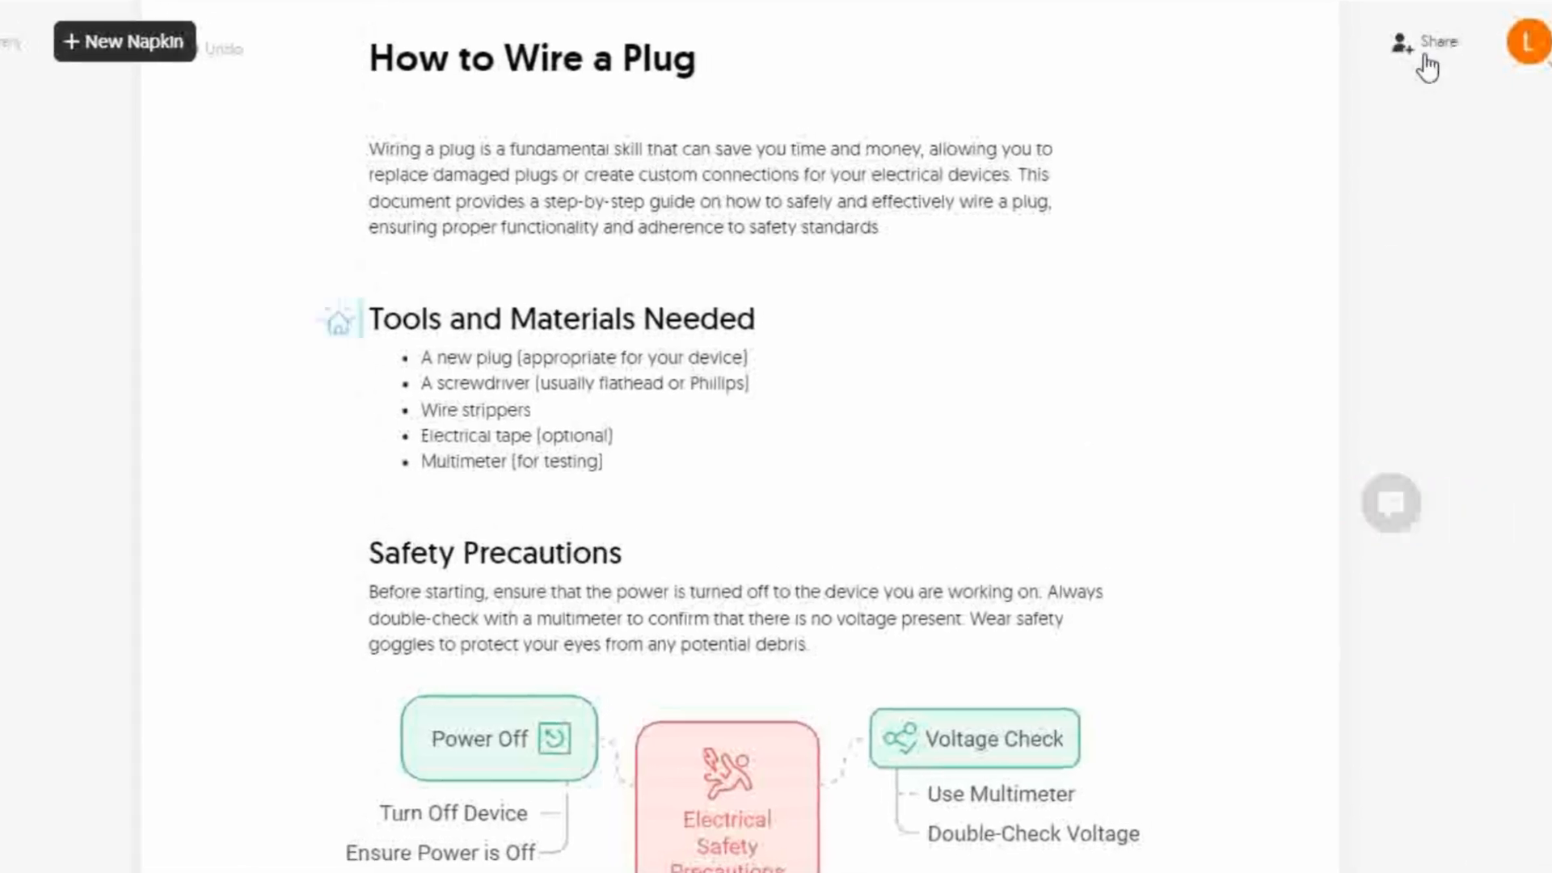
- Open the napkin's sharing settings, check the invitee access levels and enter the placeholder "enter email addrerss here" as the invitee
left_click(1424, 44)
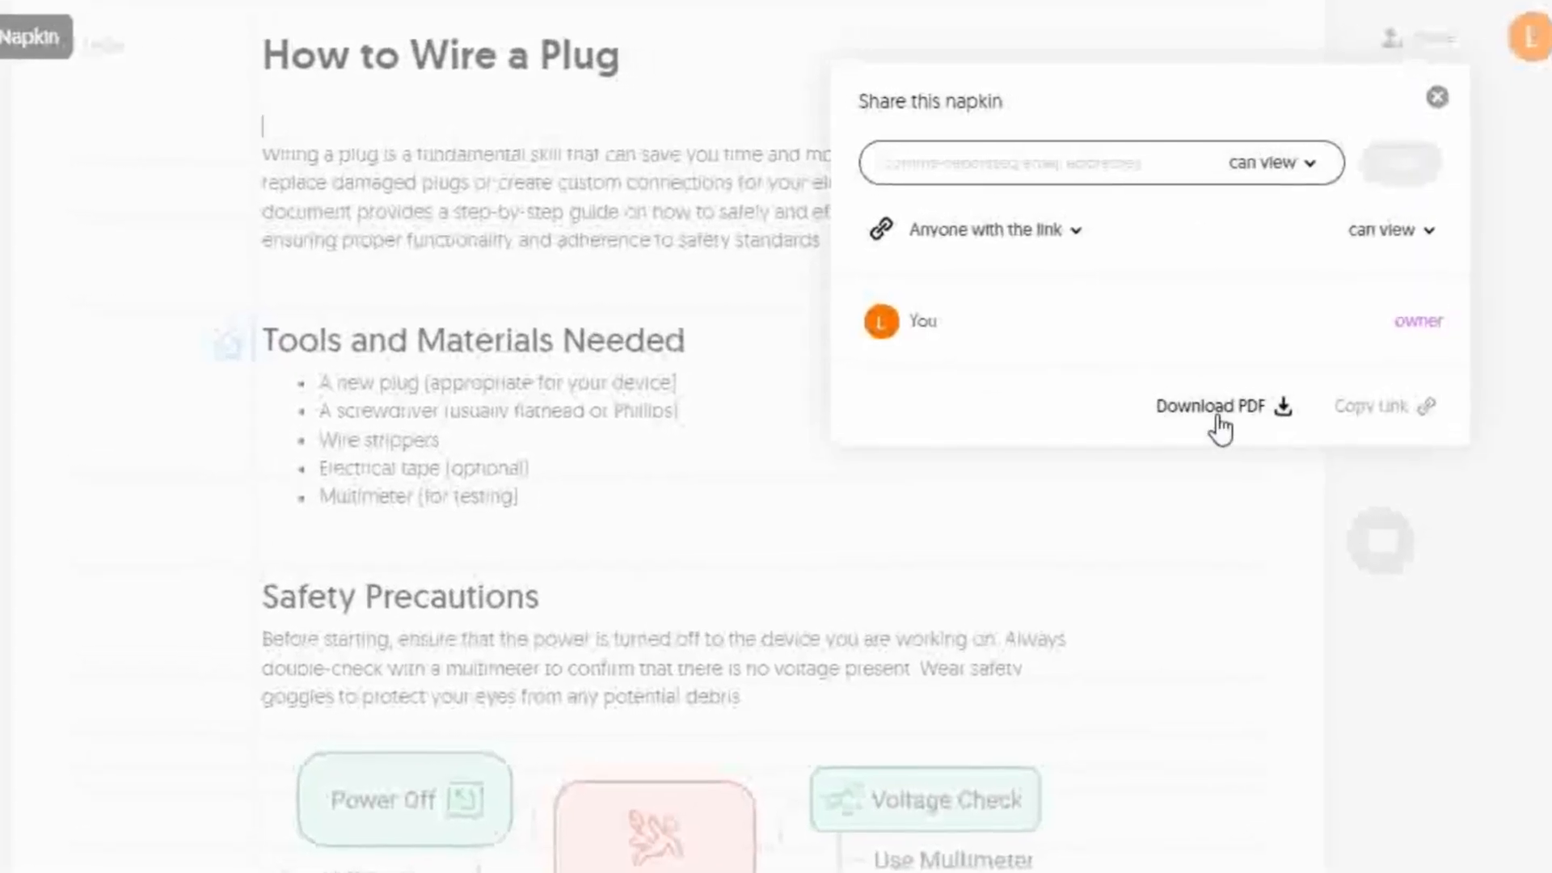
left_click(1256, 166)
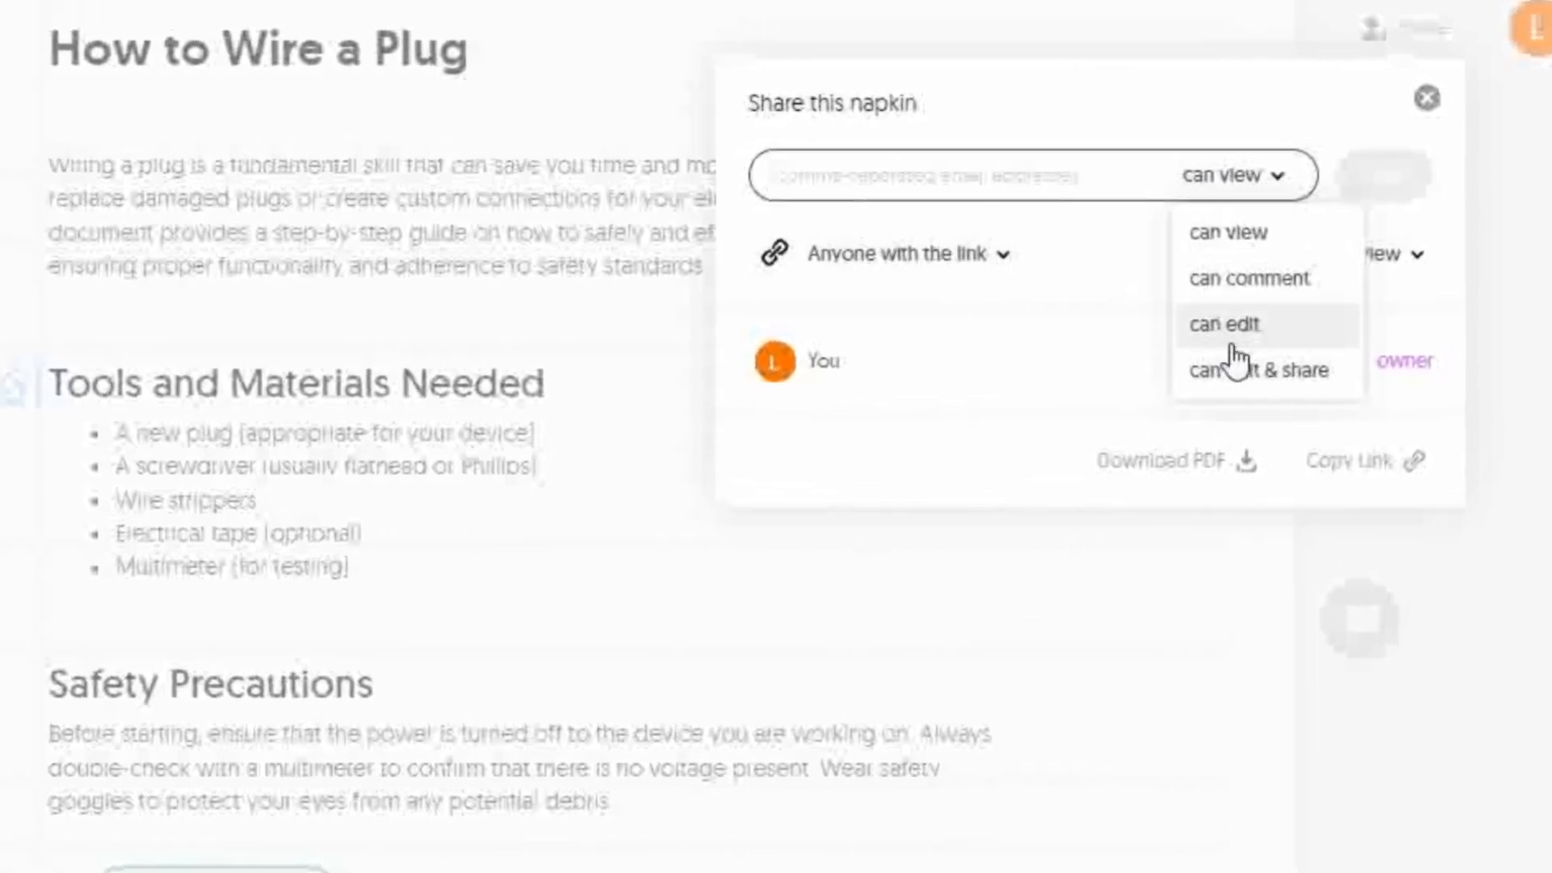
left_click(887, 180)
type("enter emai")
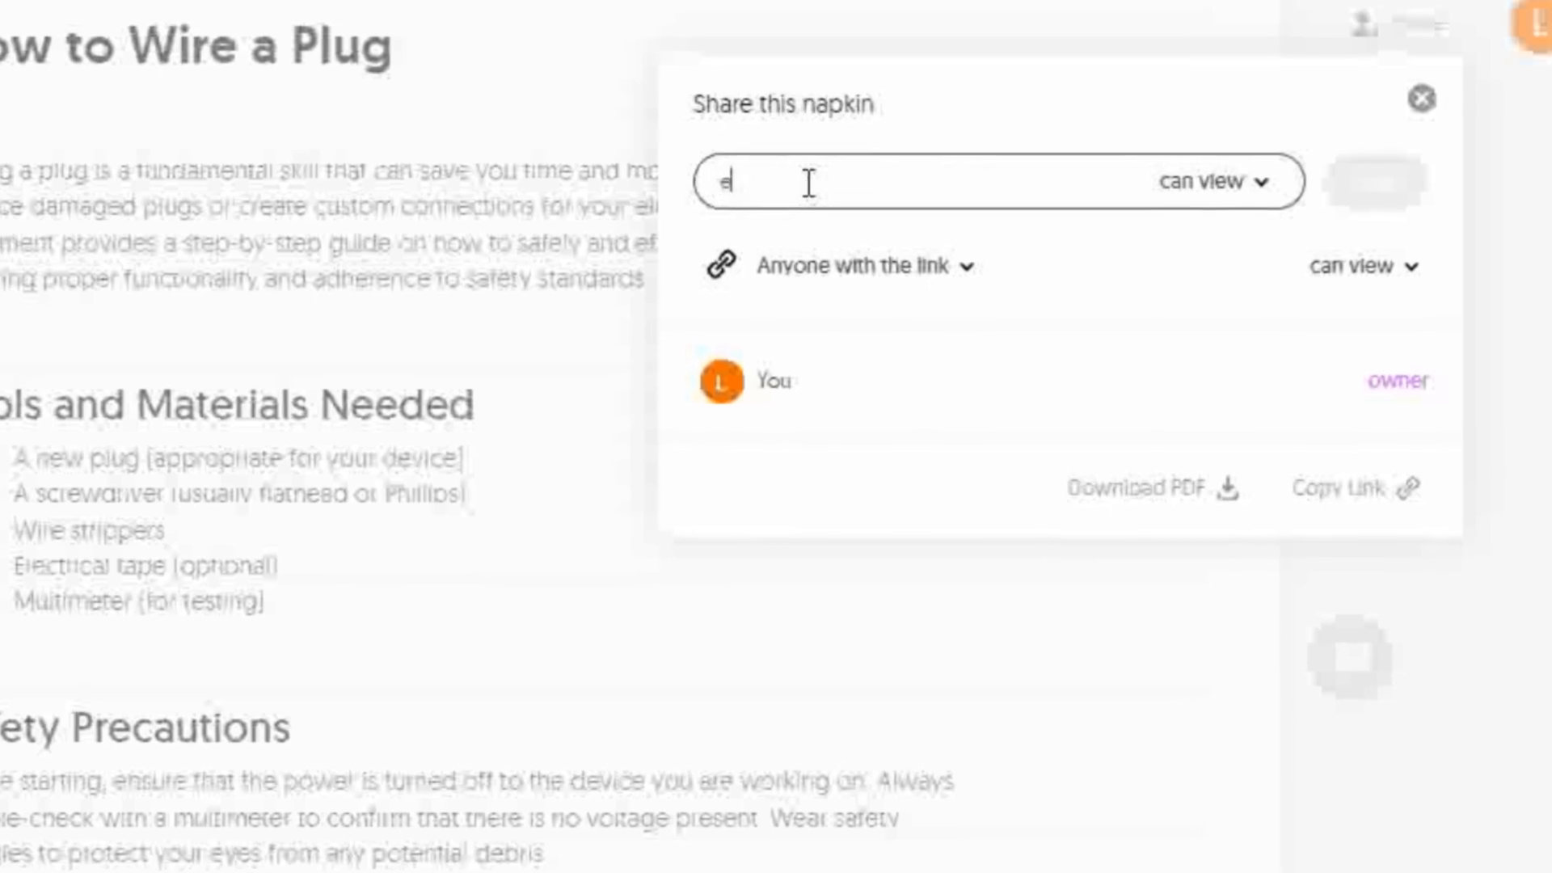
type("l addrerss here")
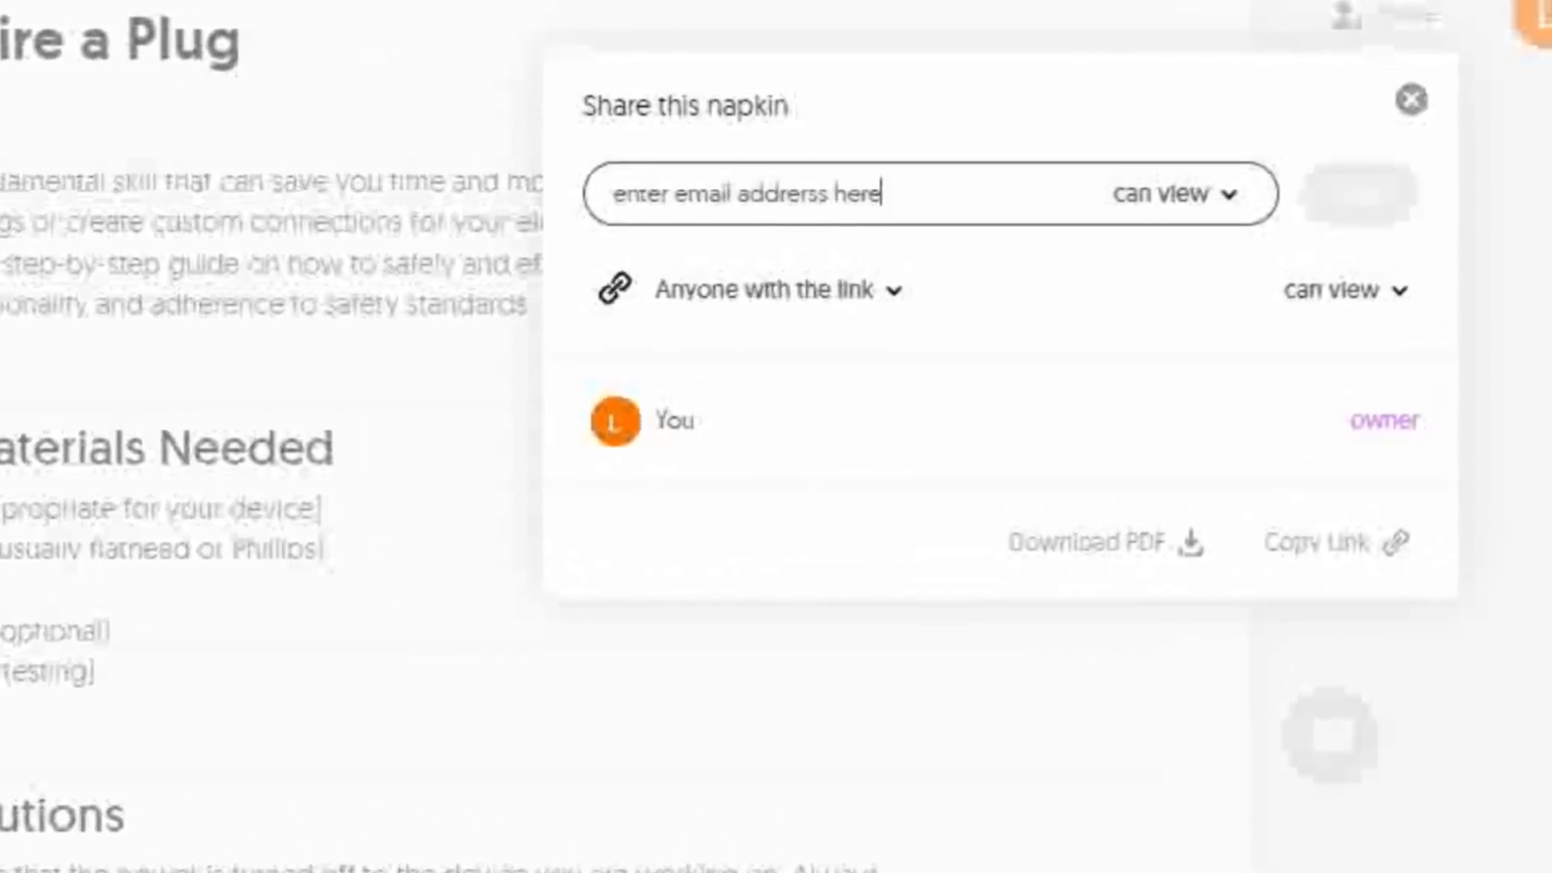
- Copy the napkin's share link and close the sharing dialog
scroll(1167, 205, "down", 1)
left_click(1341, 566)
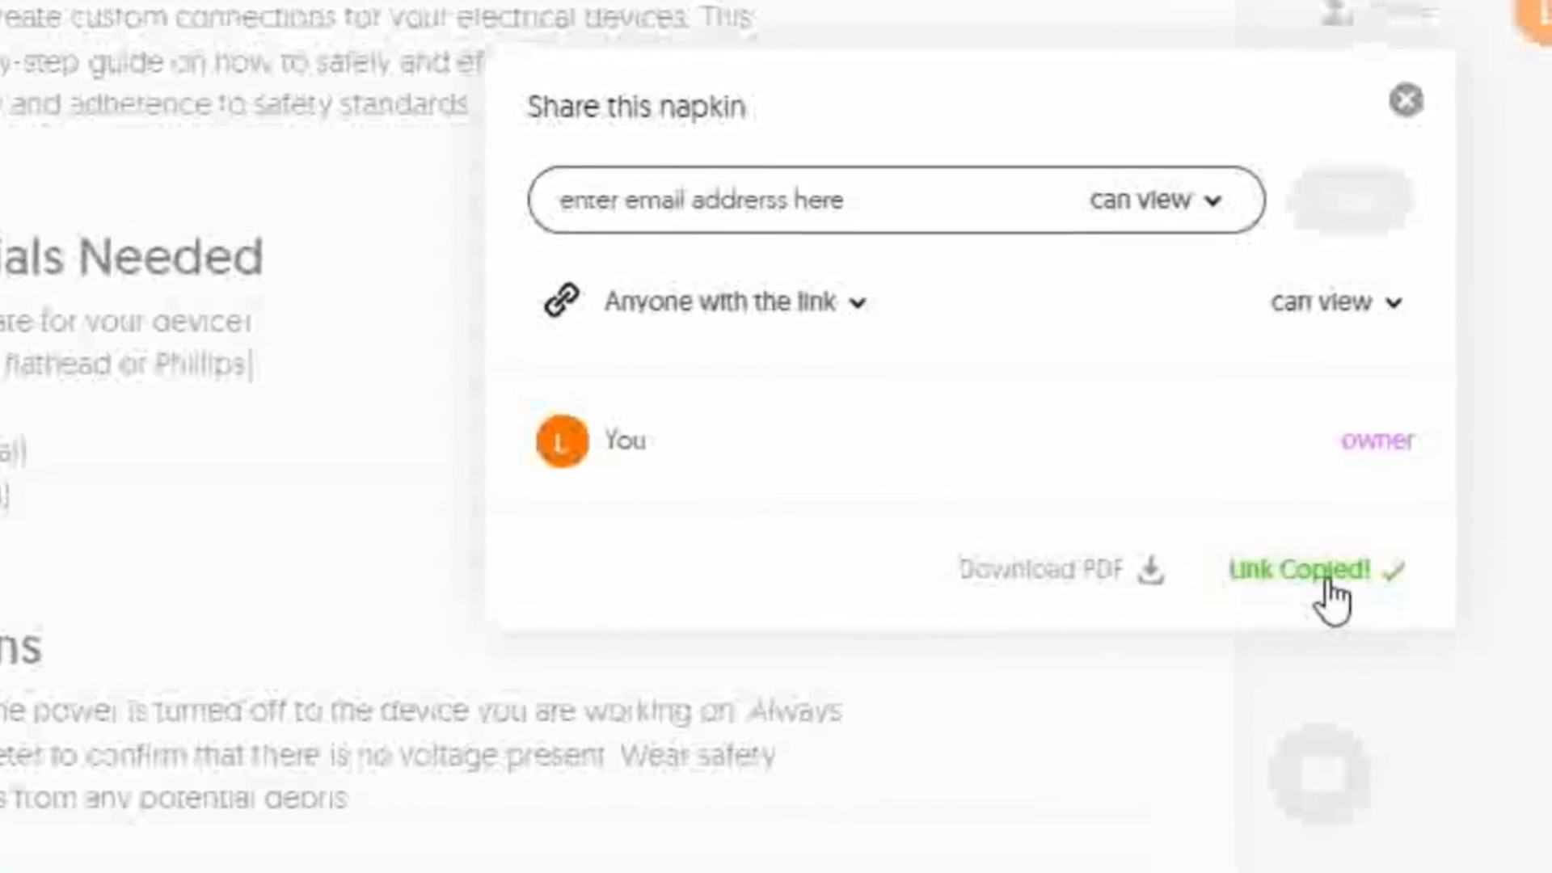
left_click(1182, 869)
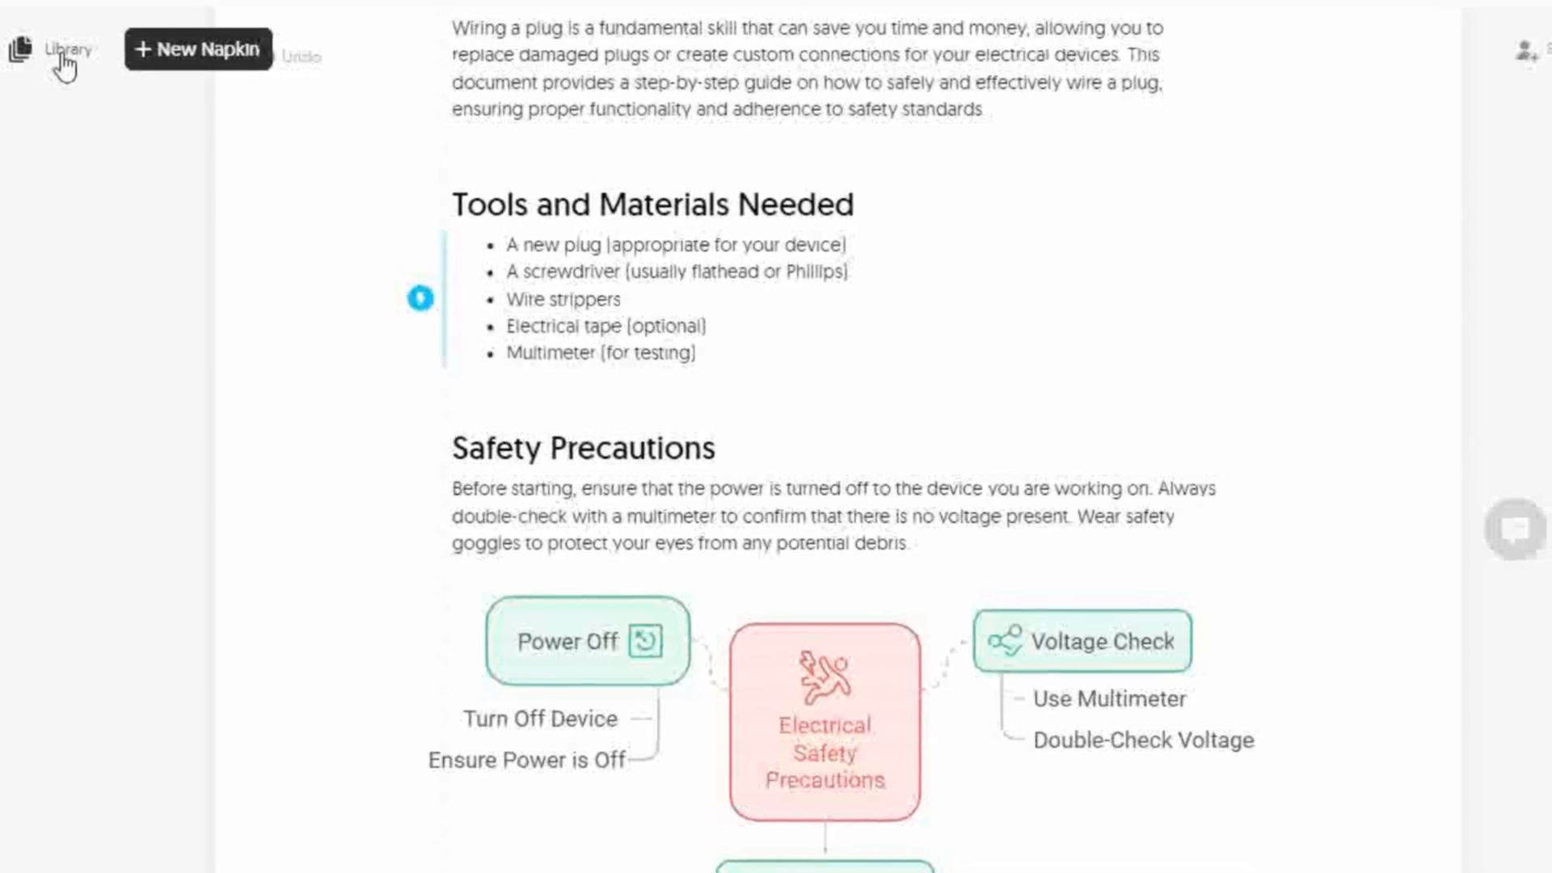
- Create a new blank napkin and check its entry in the library's My Napkins list
left_click(202, 59)
left_click(388, 85)
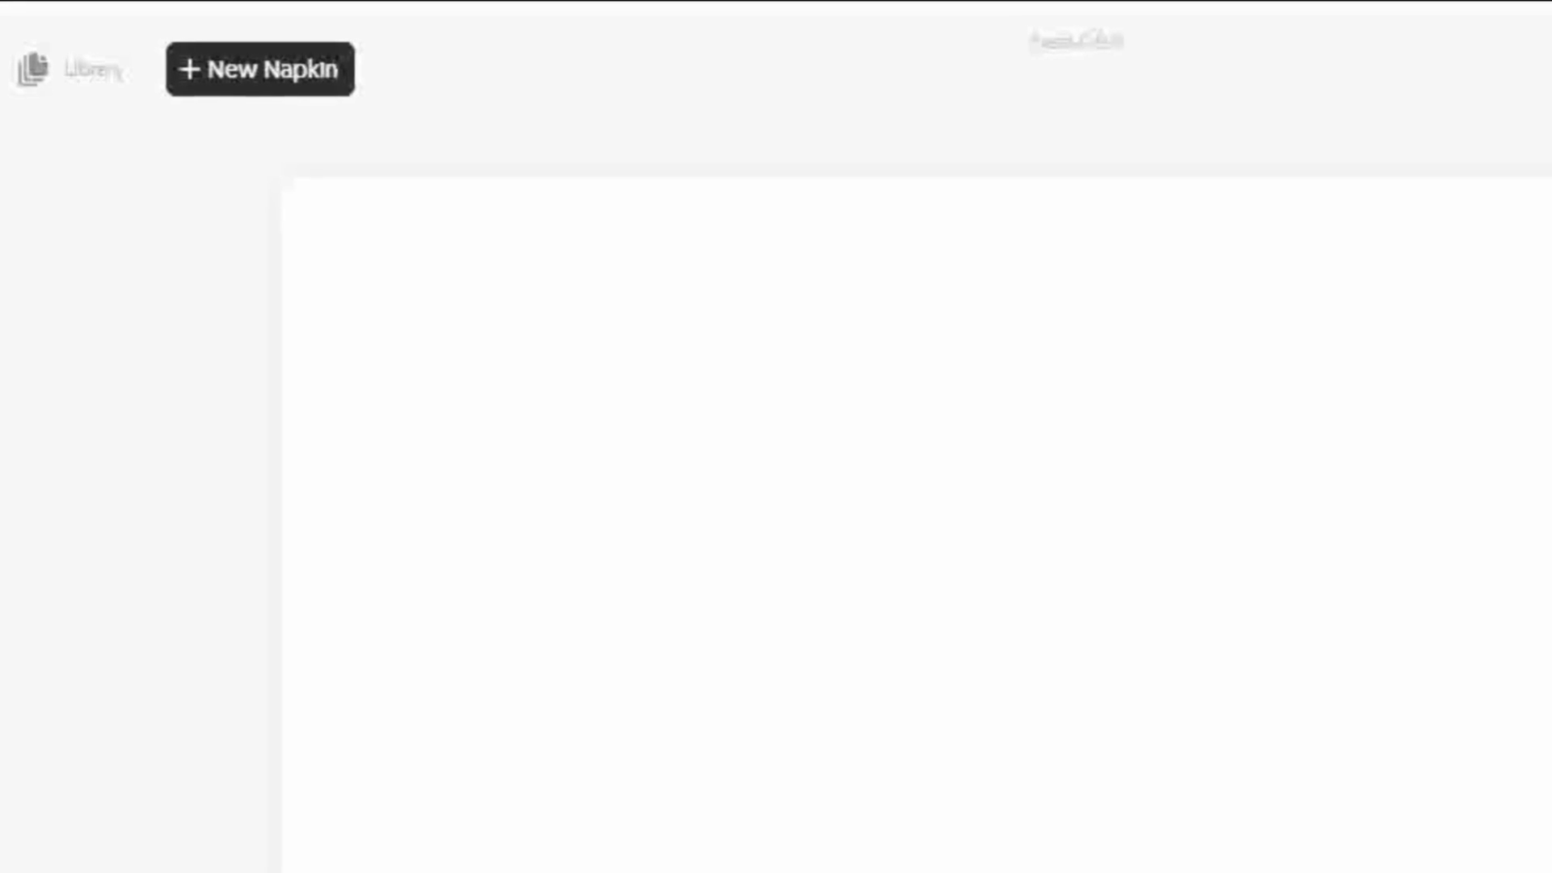
left_click(85, 72)
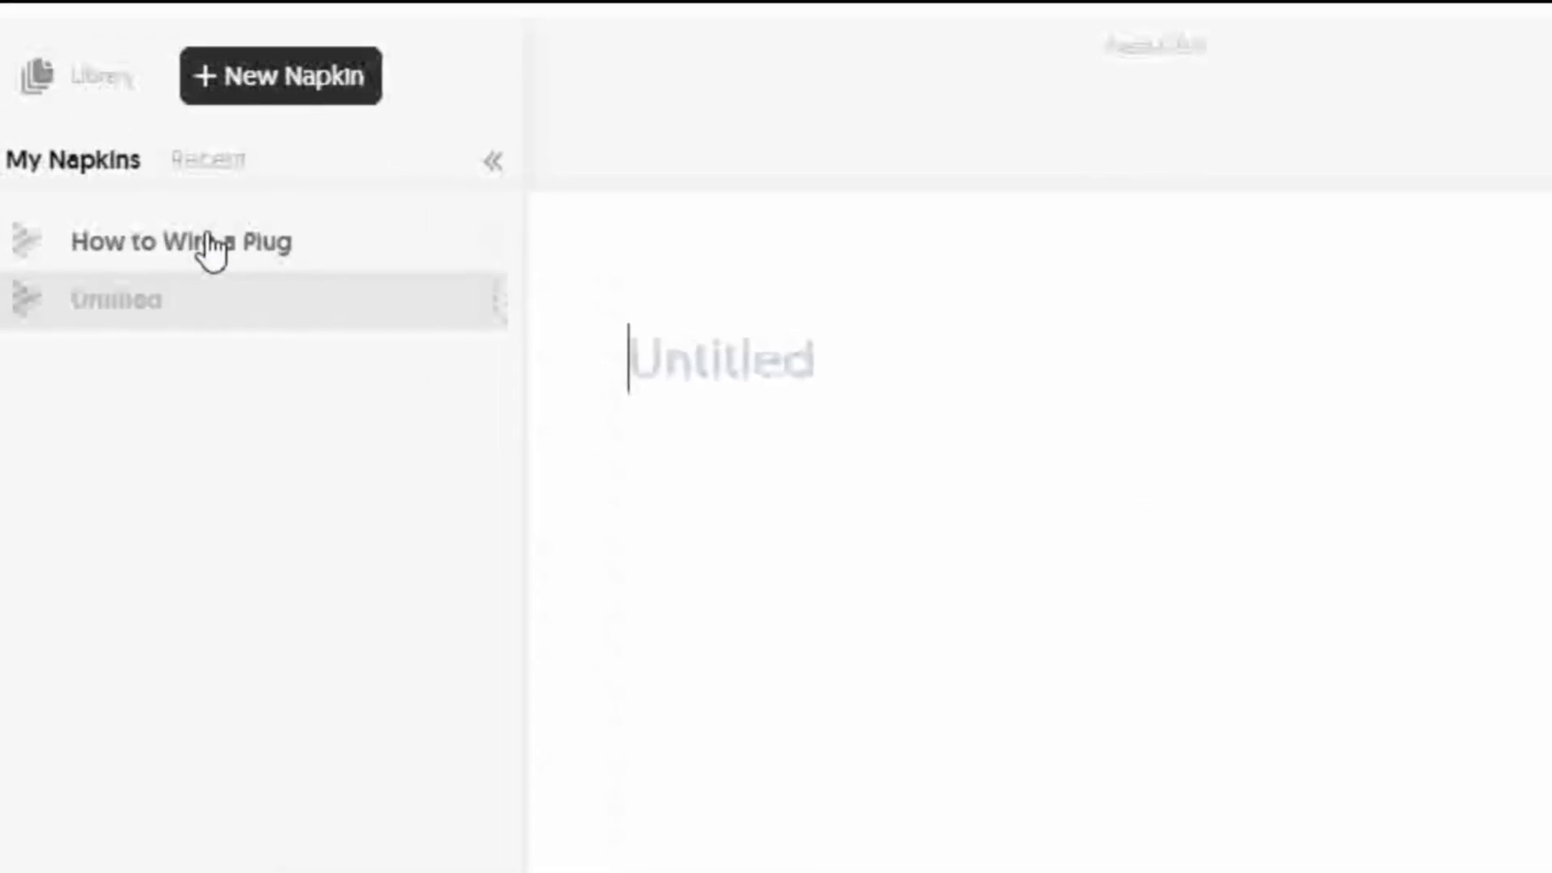
left_click(517, 308)
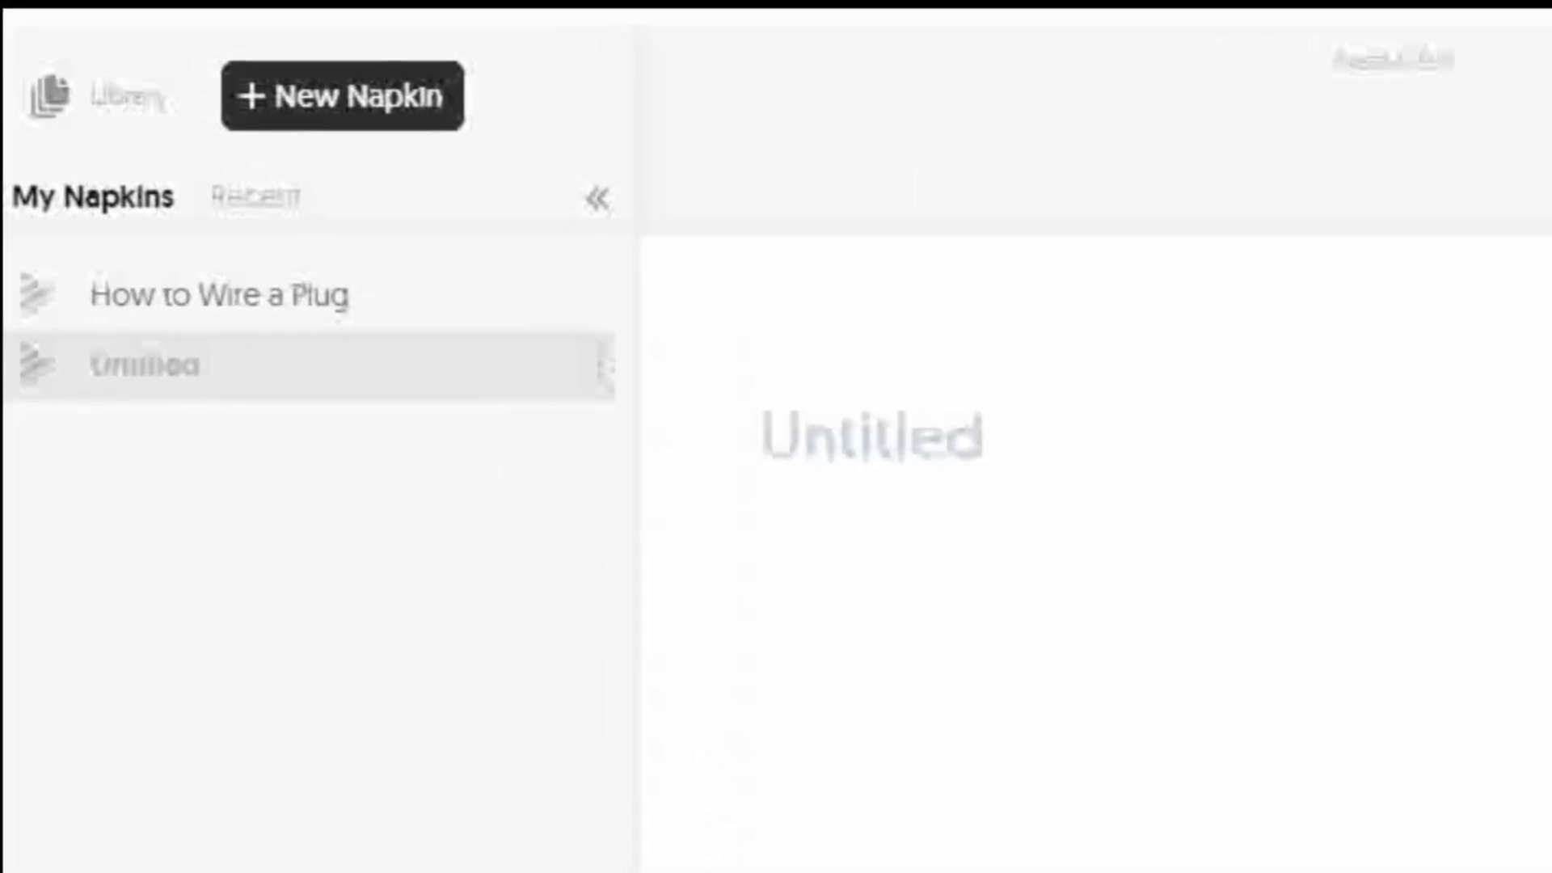
- Paste the copied muffin recipe, with its ingredients, method and tips, into the untitled napkin
right_click(452, 161)
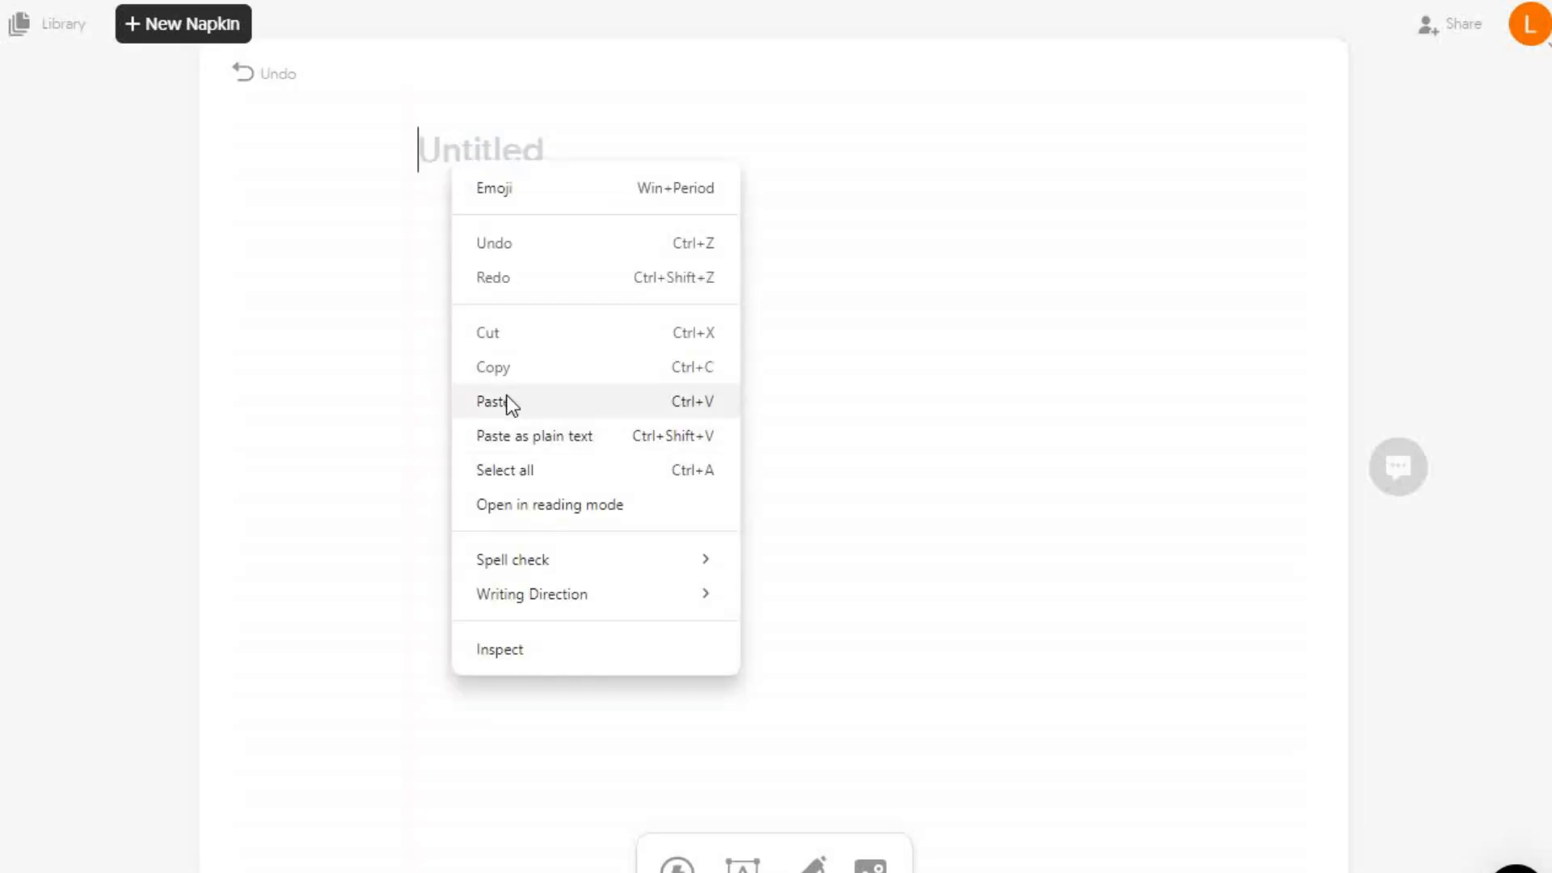
left_click(511, 401)
scroll(942, 280, "down", 7)
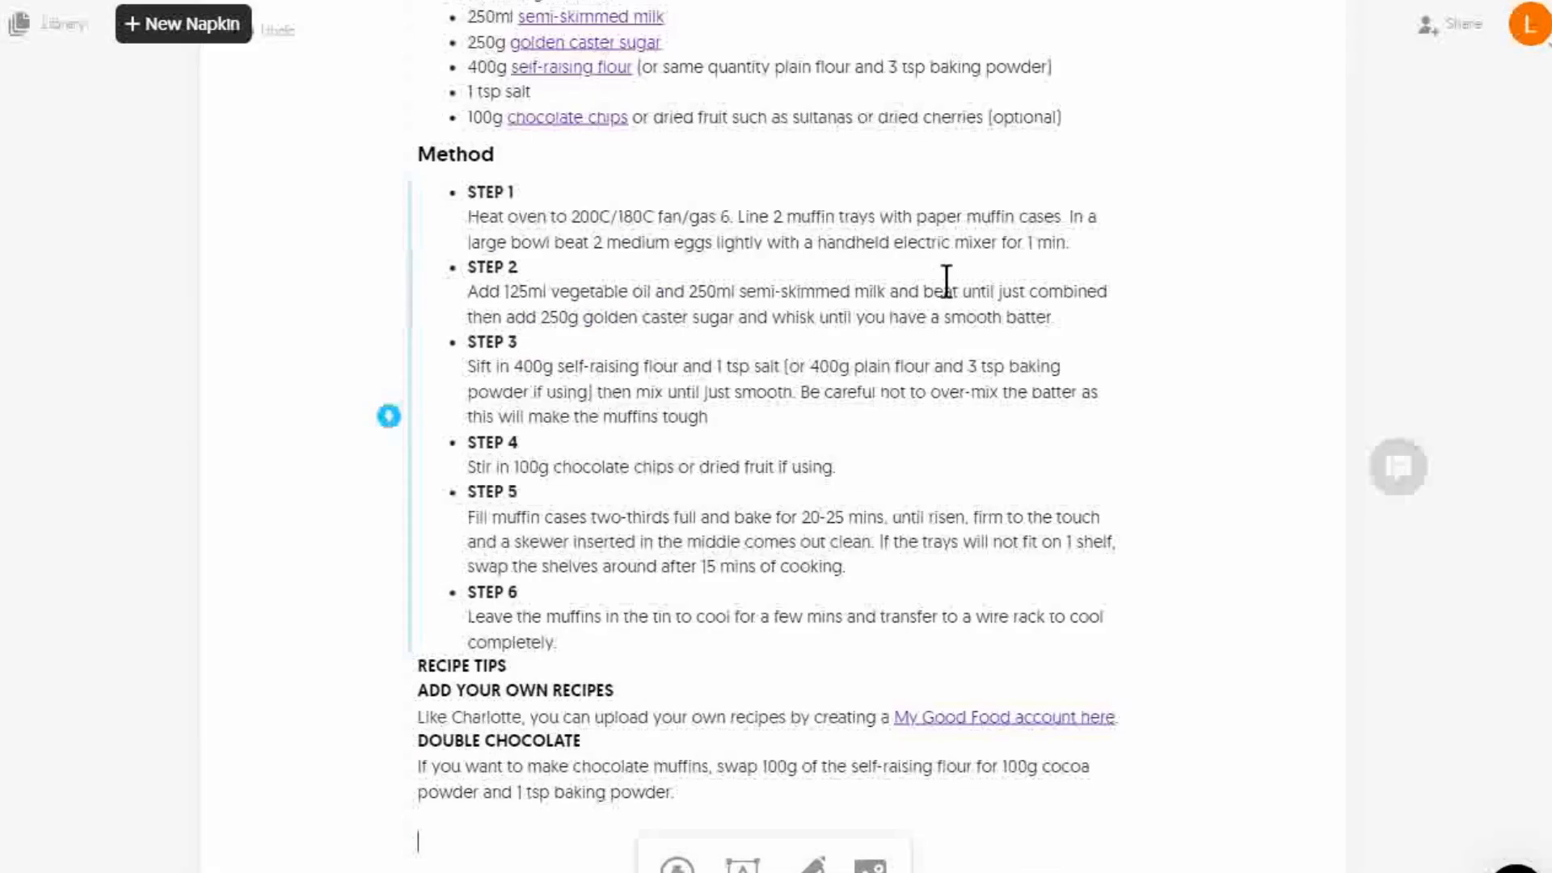
- Remove the "ADD YOUR OWN RECIPES" tip and its text from beneath the recipe's method
left_click_drag(1119, 471, 417, 471)
key("BackSpace")
triple_click(552, 444)
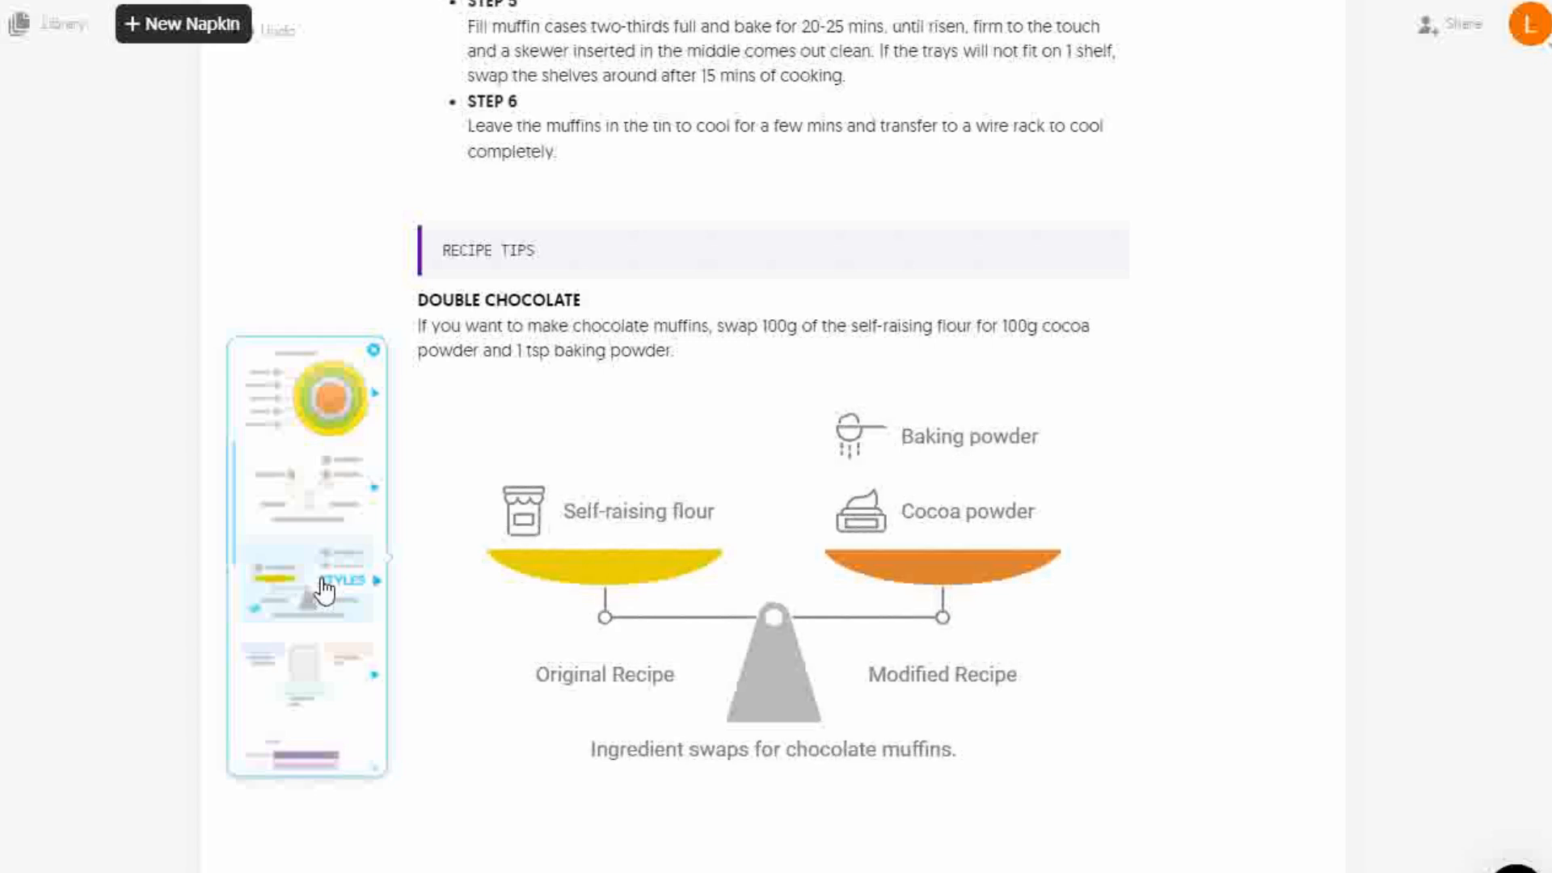
- Compare the balance-scale visual's styles for the double chocolate tip and apply the one with solid yellow and orange pans
left_click(322, 580)
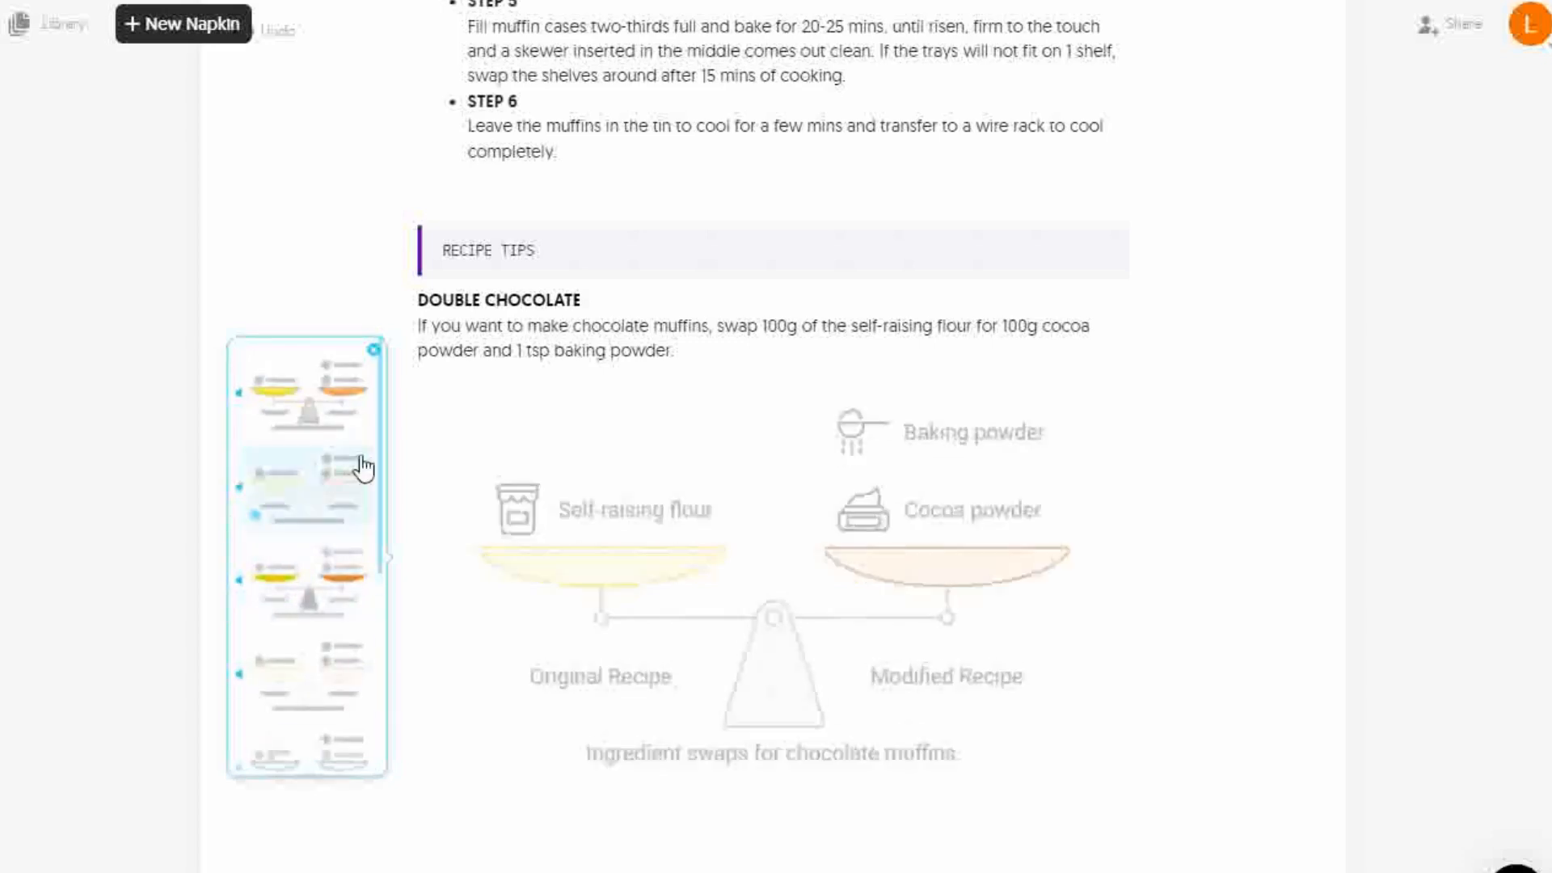
scroll(327, 636, "down", 4)
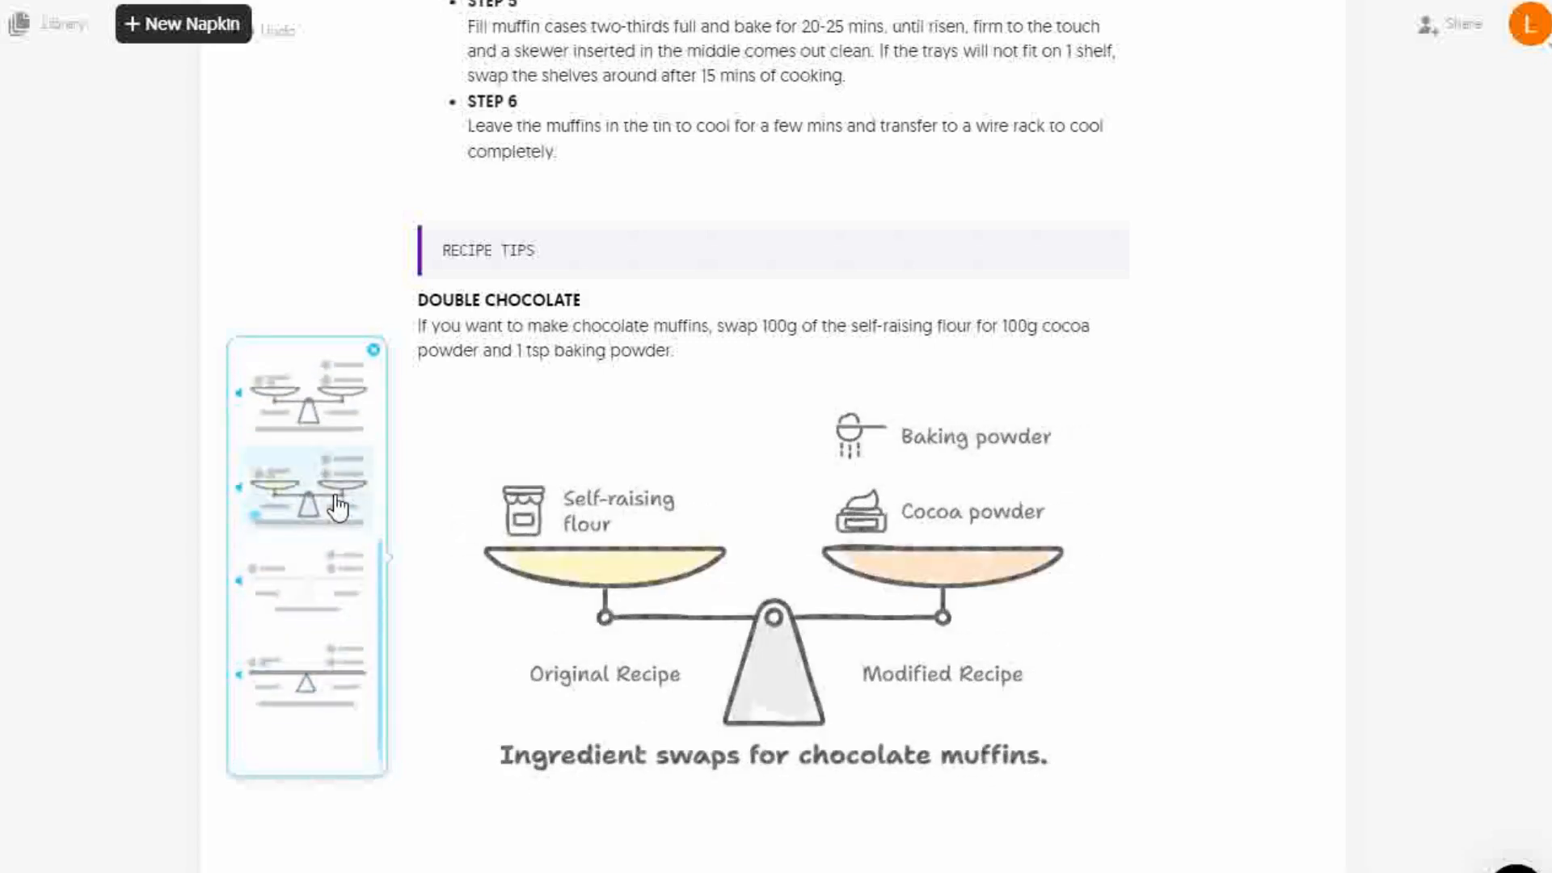
scroll(324, 437, "up", 2)
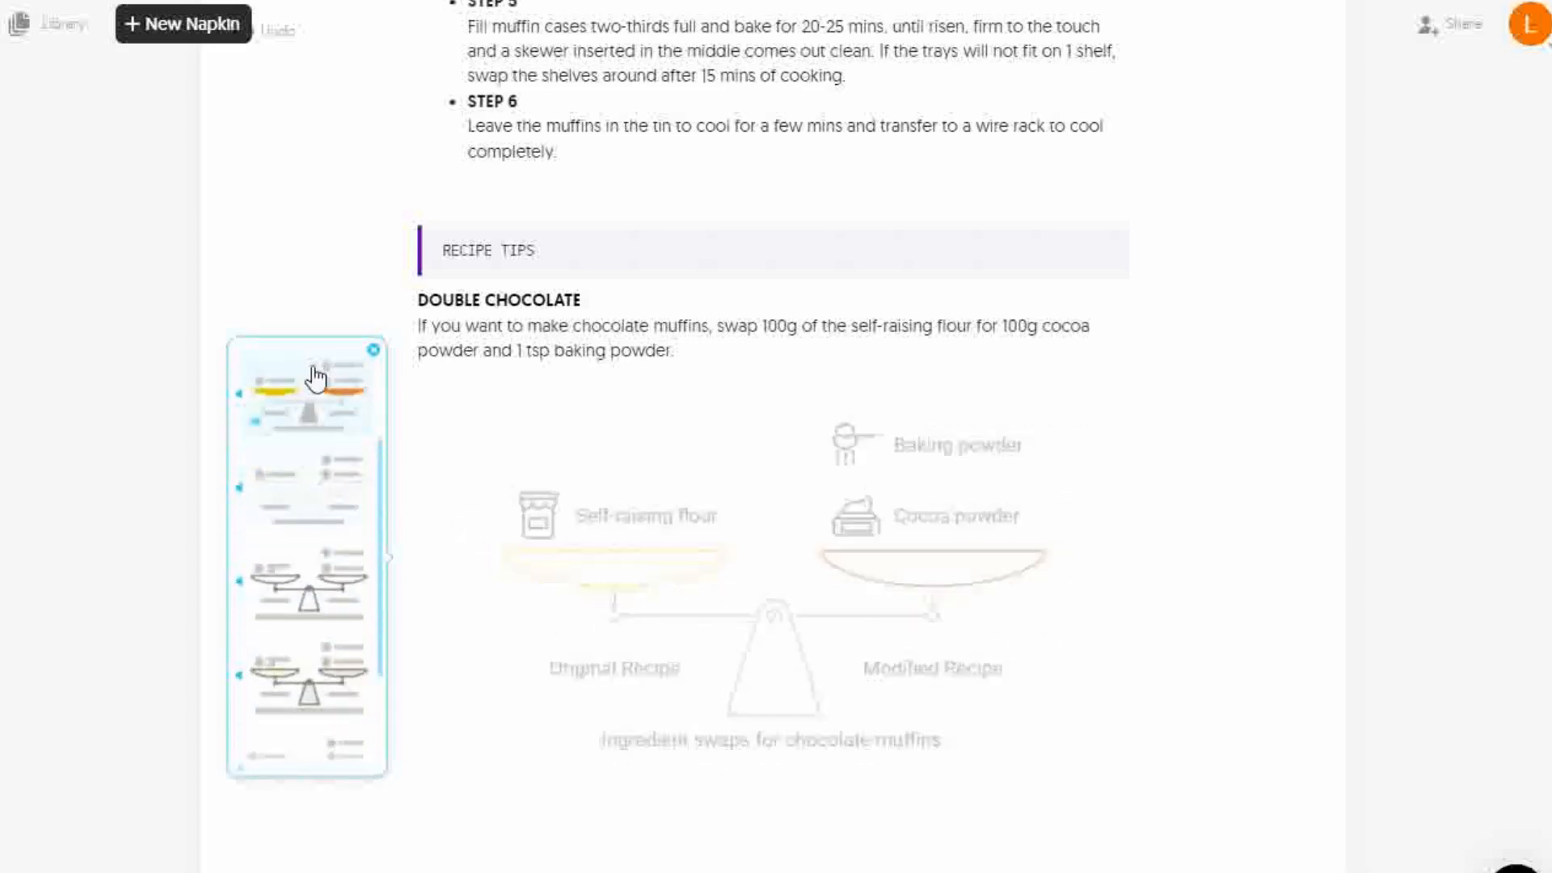
left_click(312, 420)
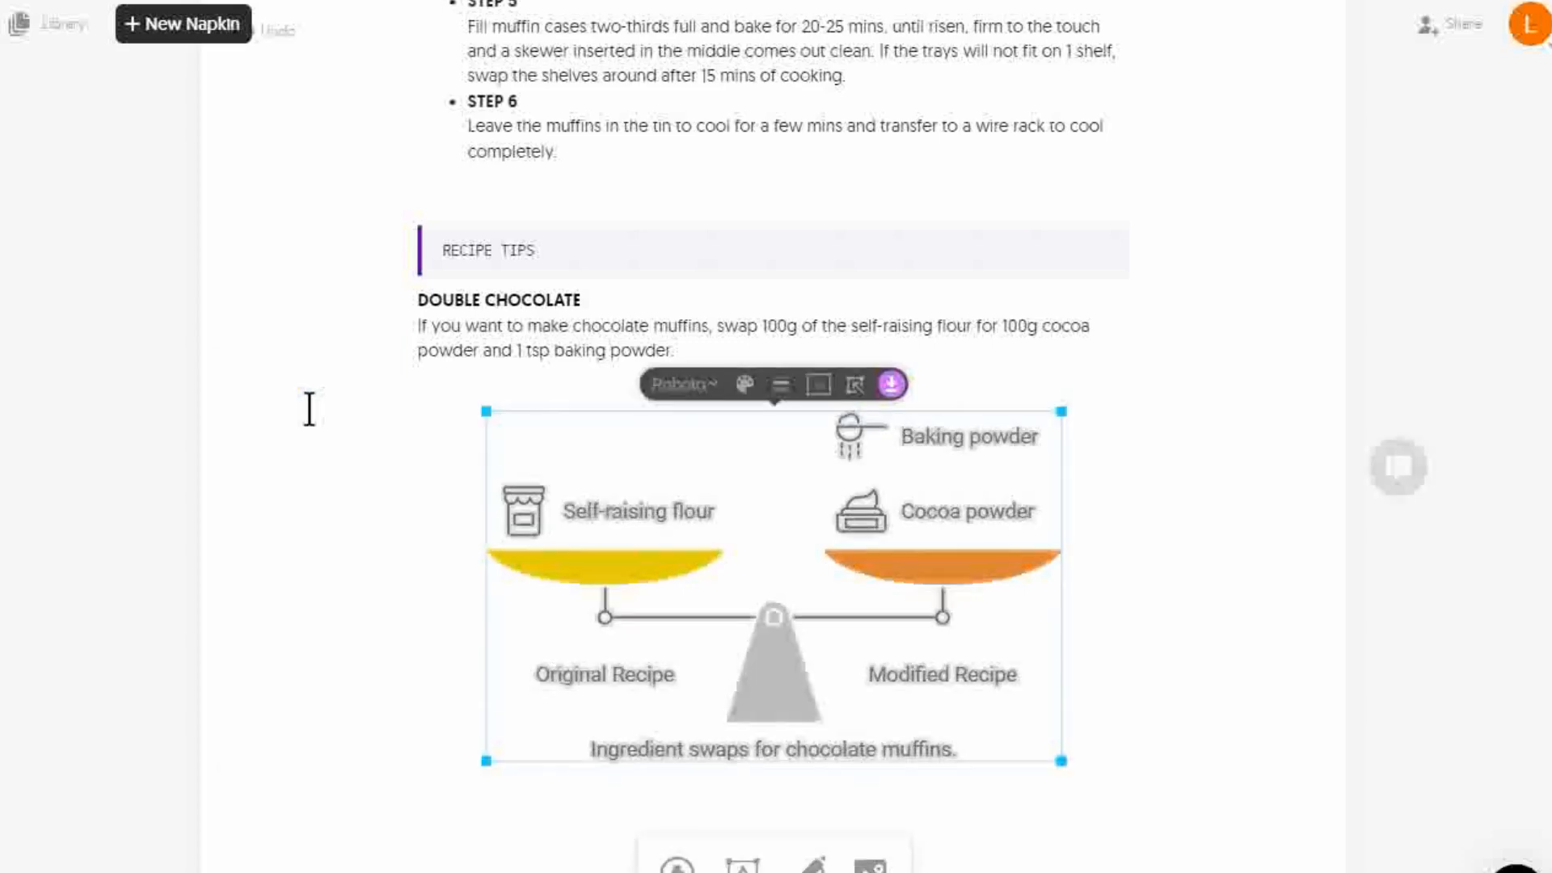
- Paste the muffin photo above the ingredients list, position it at the top of the page and enlarge it
scroll(1309, 596, "up", 10)
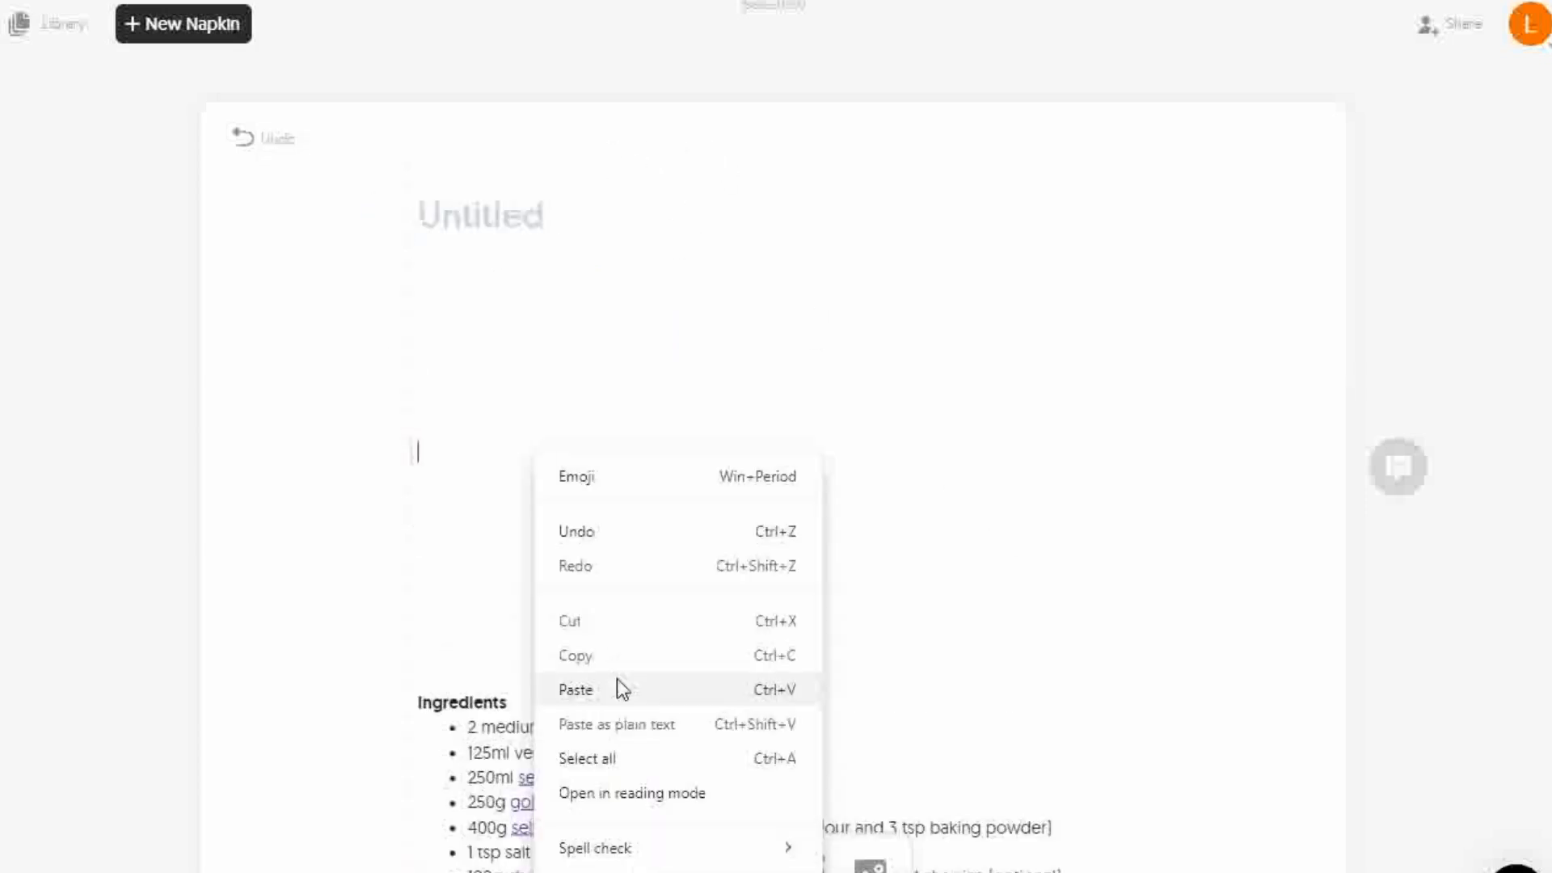
left_click(618, 680)
left_click_drag(592, 599, 690, 247)
left_click_drag(838, 383, 1088, 602)
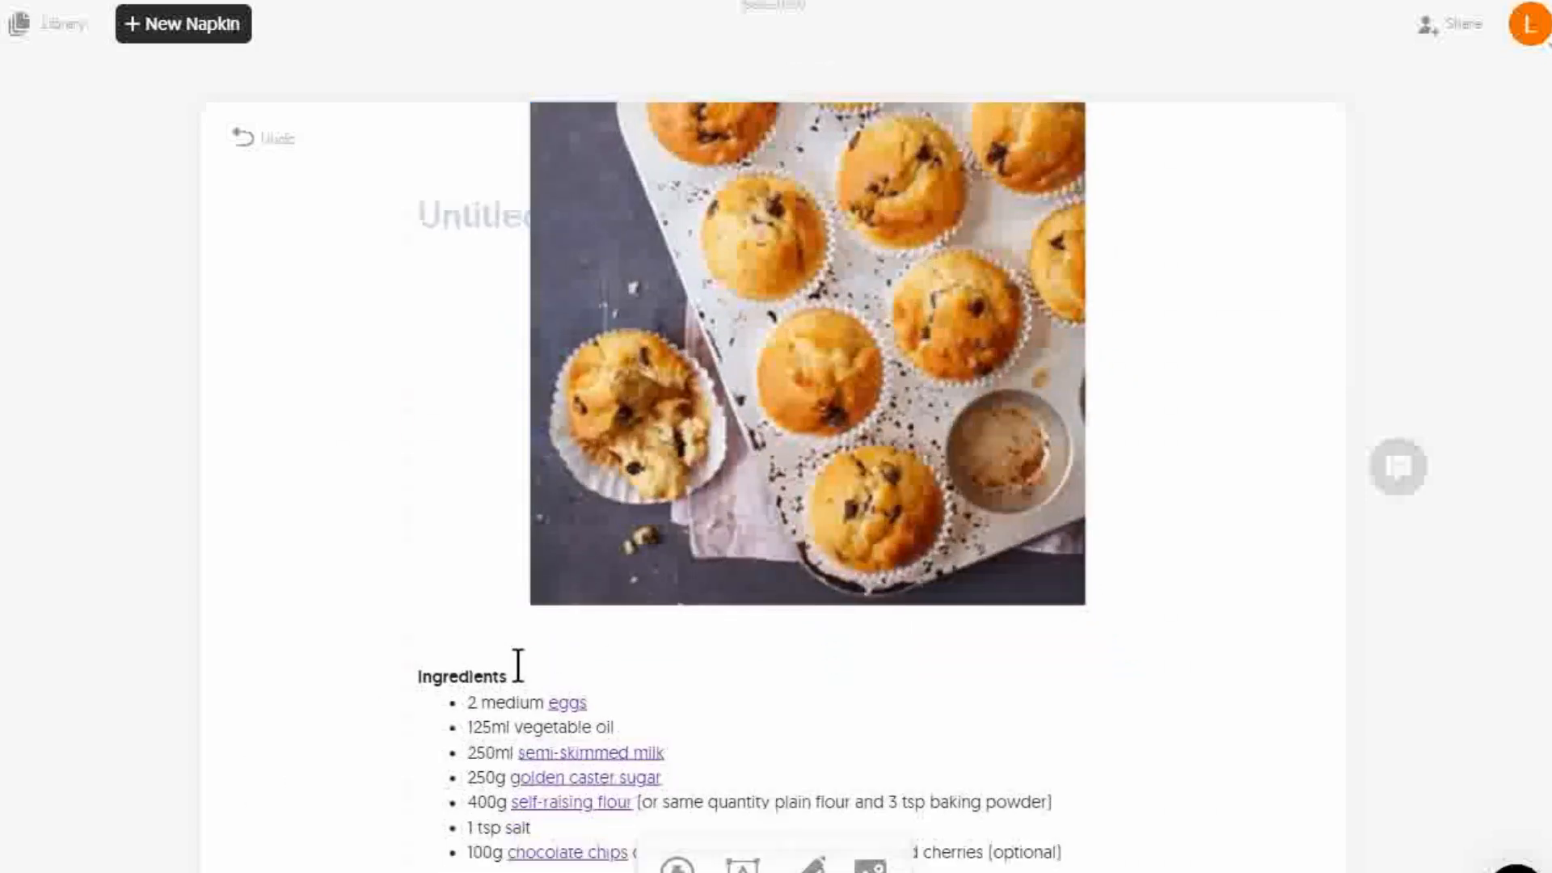
double_click(478, 652)
left_click(433, 614)
scroll(1171, 436, "down", 5)
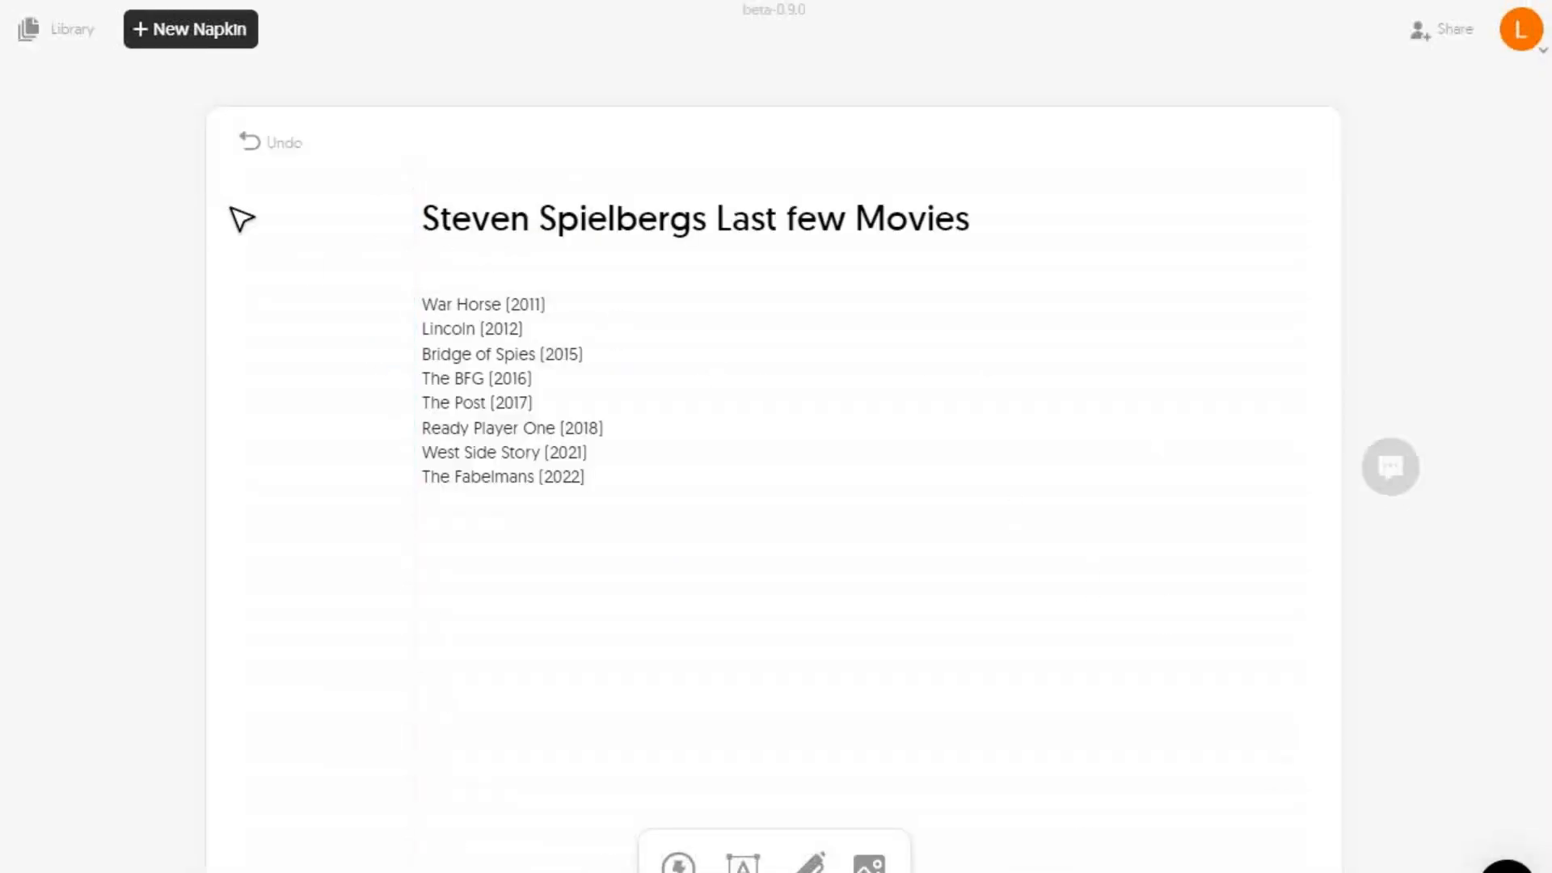
- Generate visuals from the Spielberg movie list, compare the suggestions and choose the film timeline with coloured circular icons
left_click(393, 377)
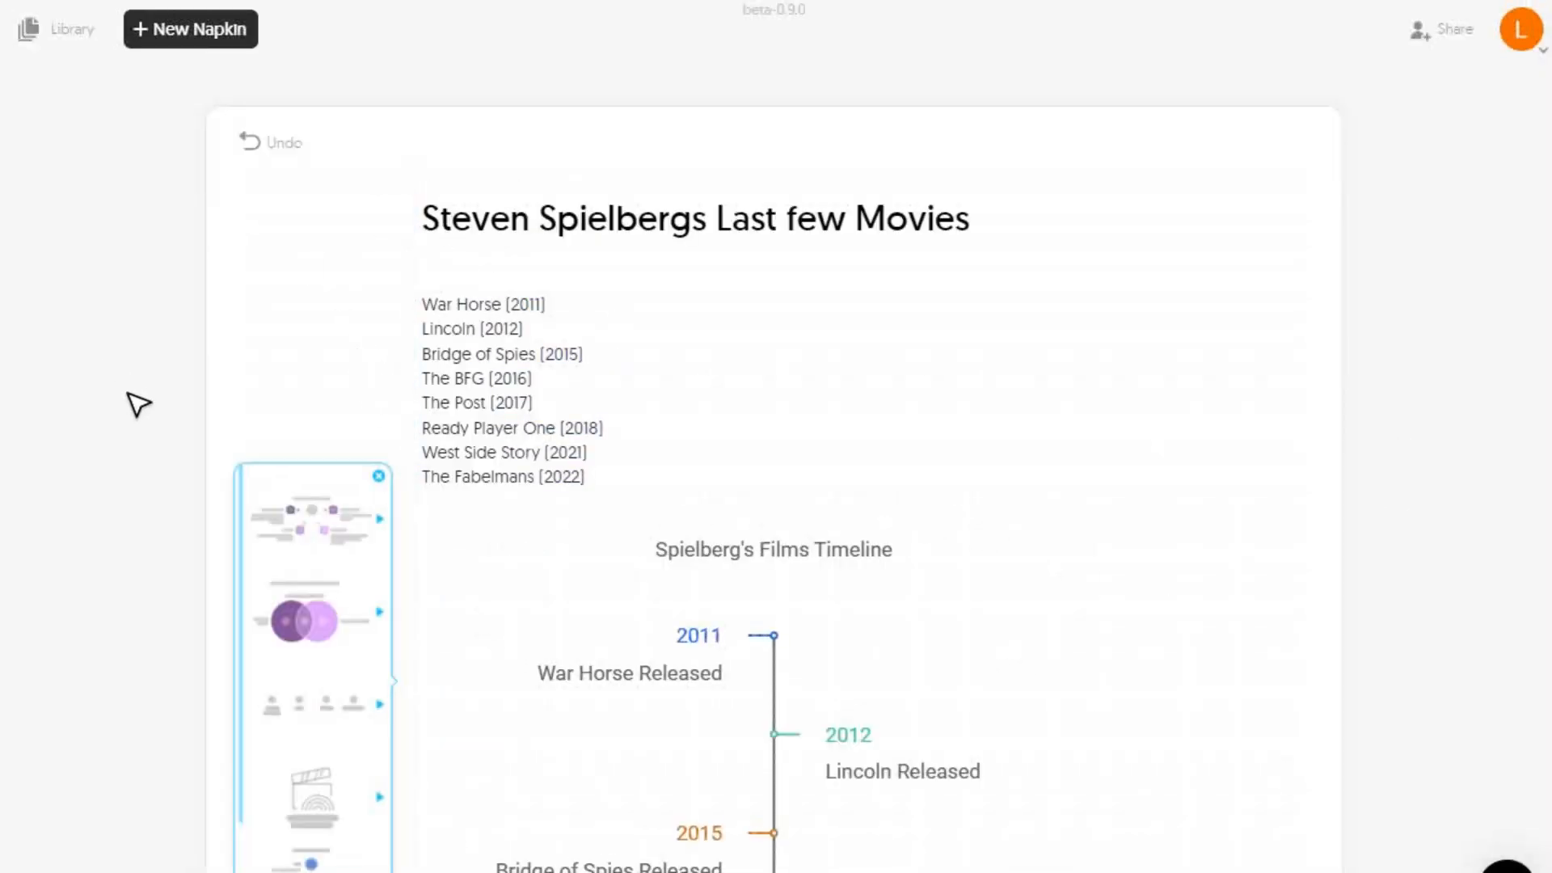
scroll(1083, 375, "down", 9)
scroll(1075, 374, "up", 5)
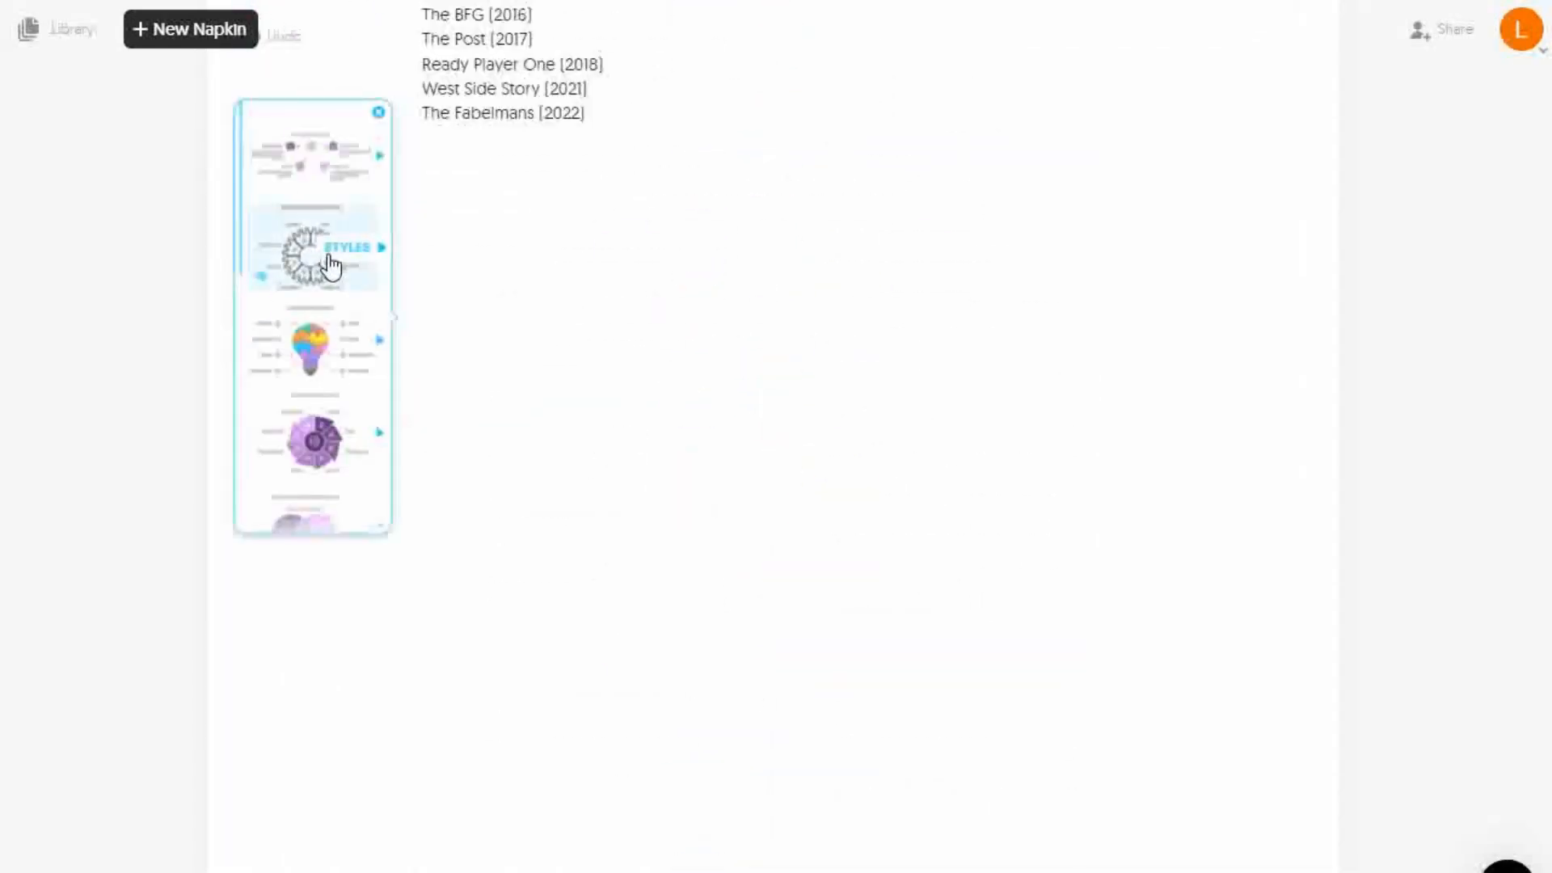
scroll(323, 412, "down", 4)
scroll(323, 428, "down", 5)
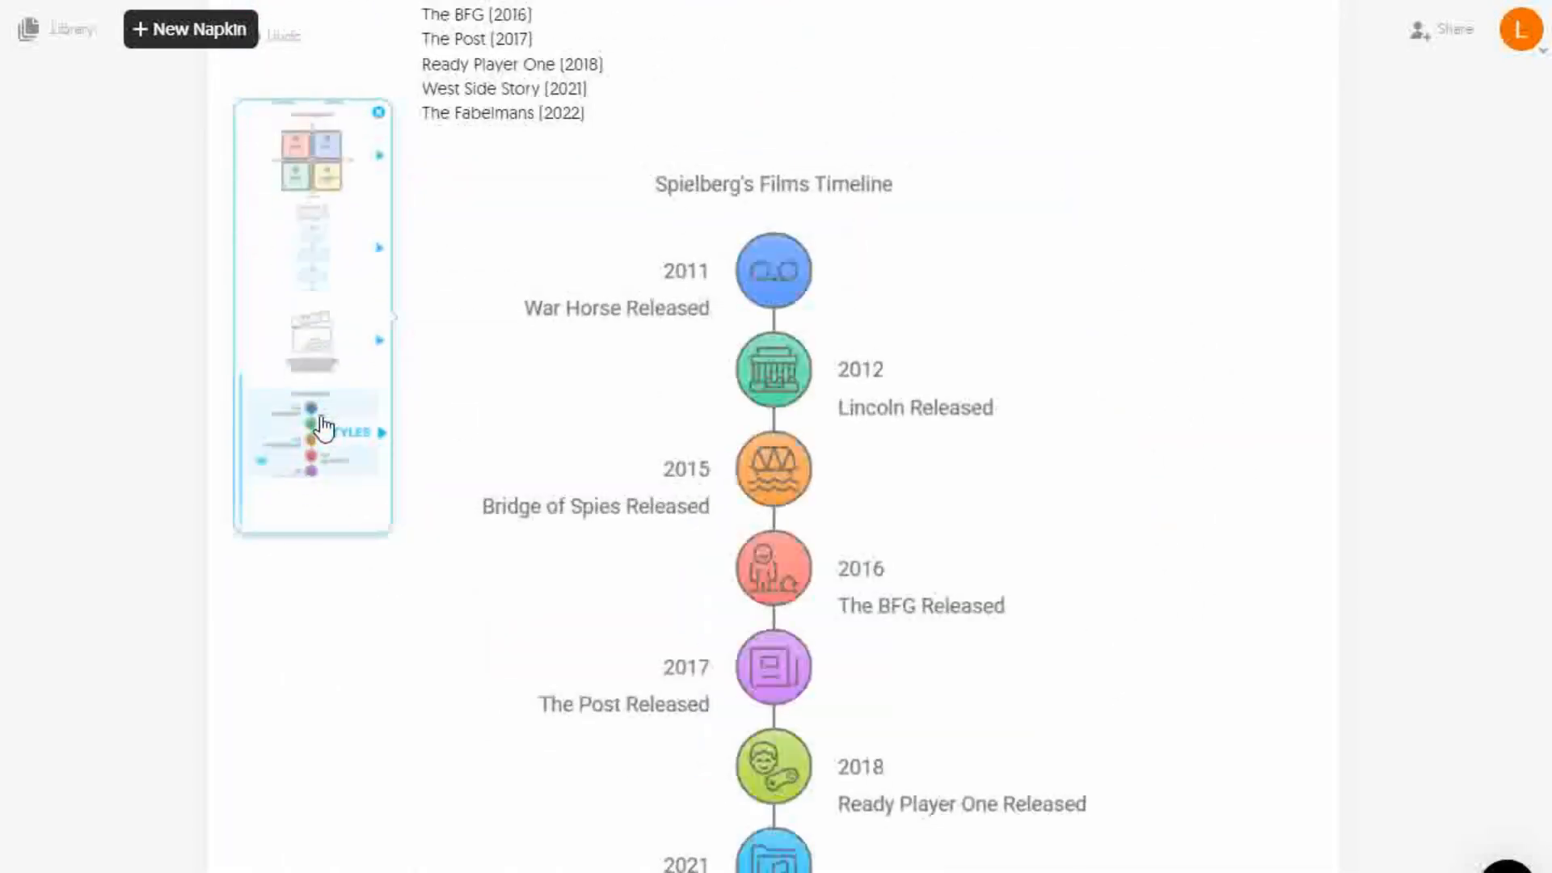
left_click(348, 422)
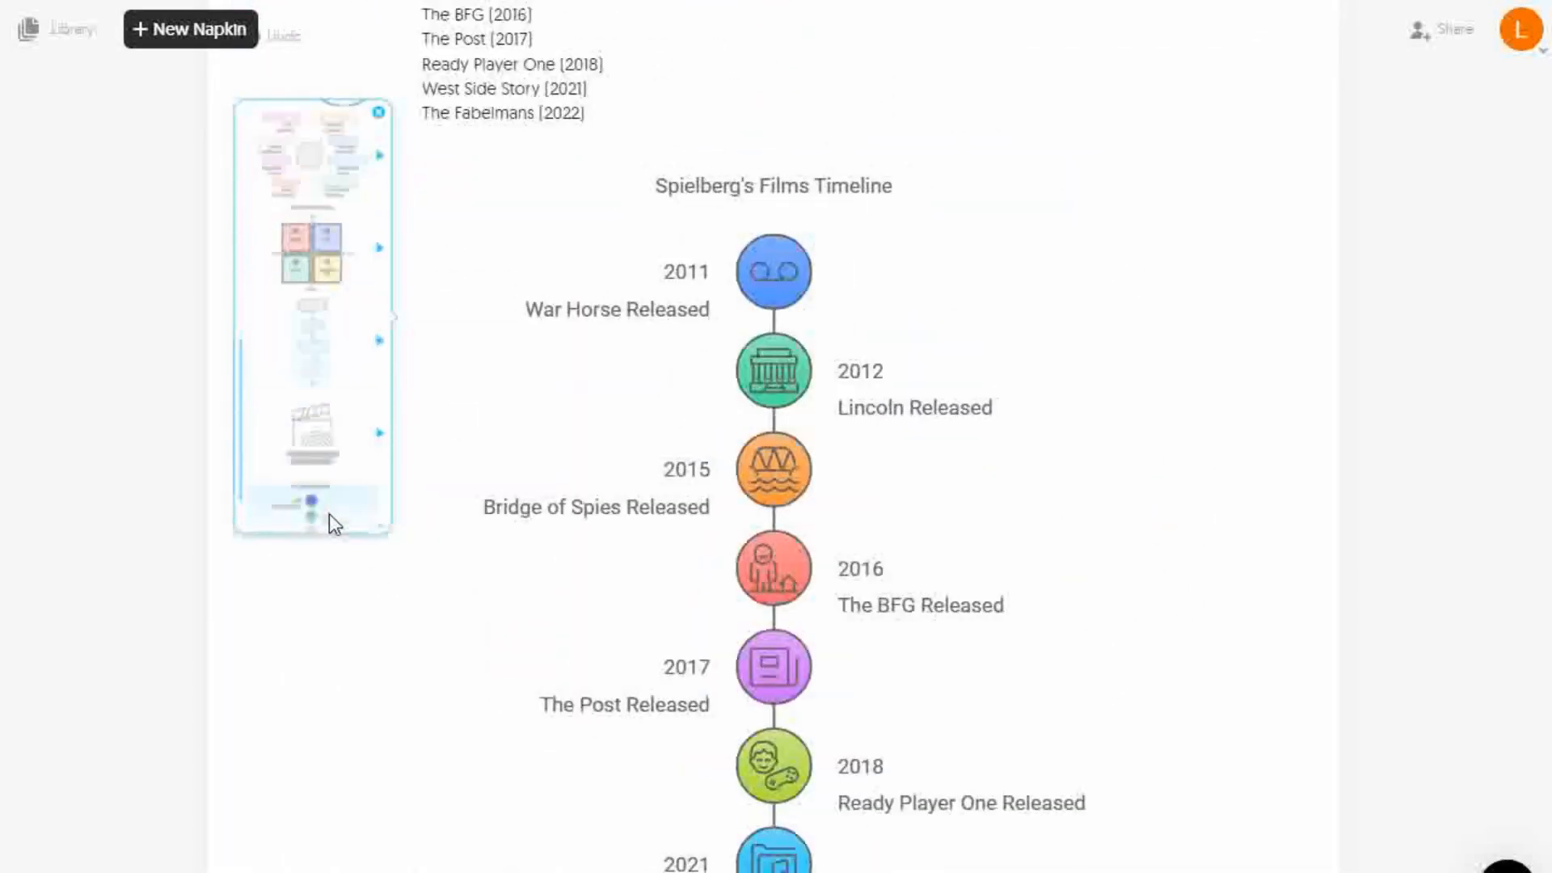
scroll(1330, 229, "down", 5)
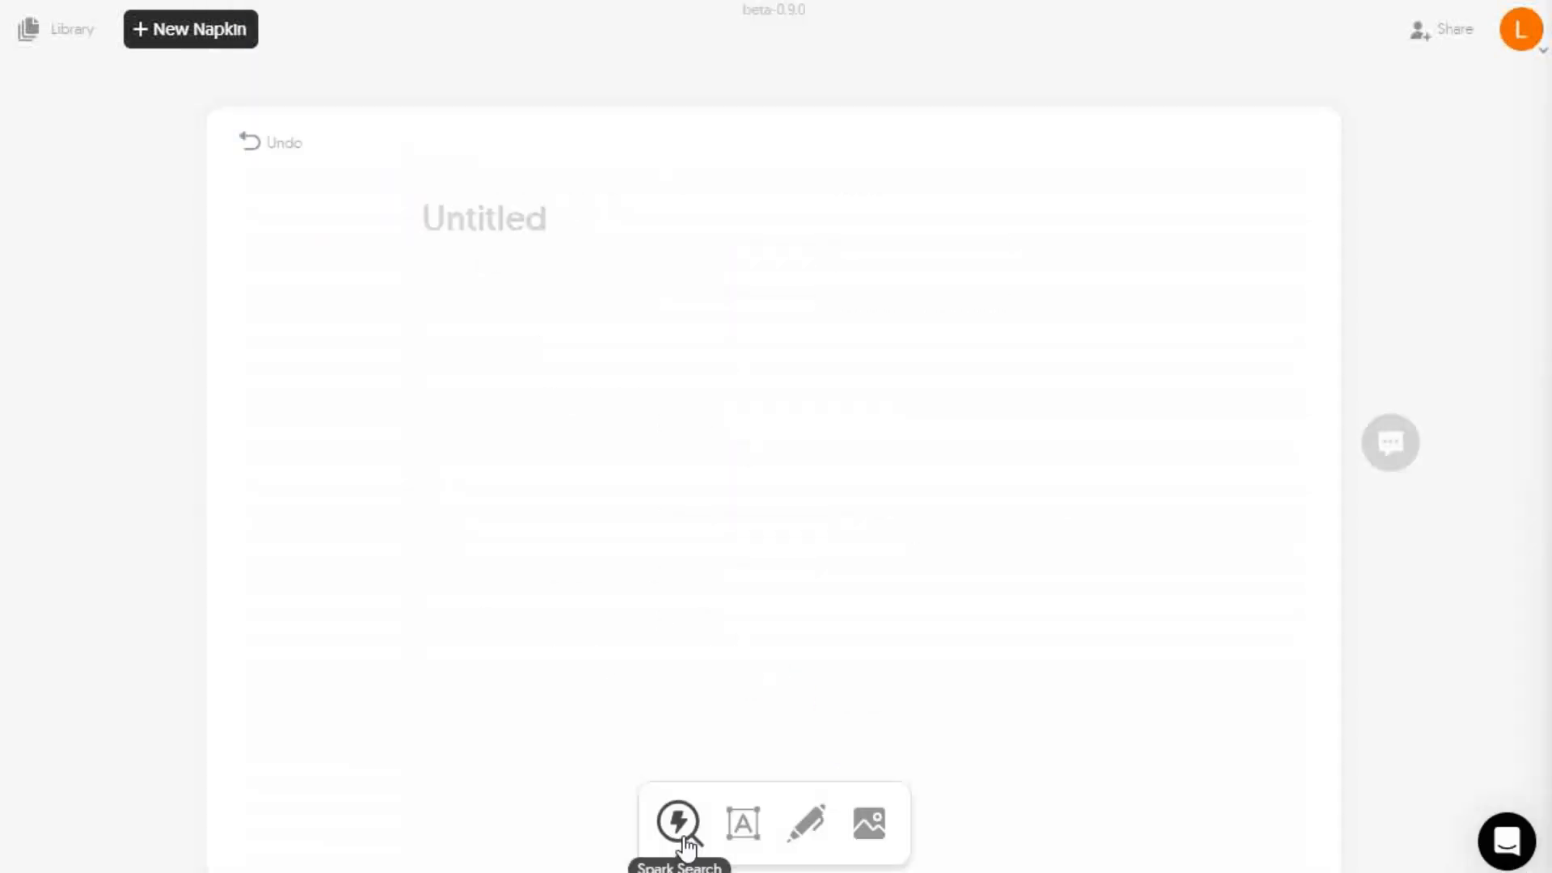
- Insert a pie chart with Spark Search and add a bulleted nutrition list below it, from Carbs: 49.56% to Salt: 0.88%
left_click(679, 822)
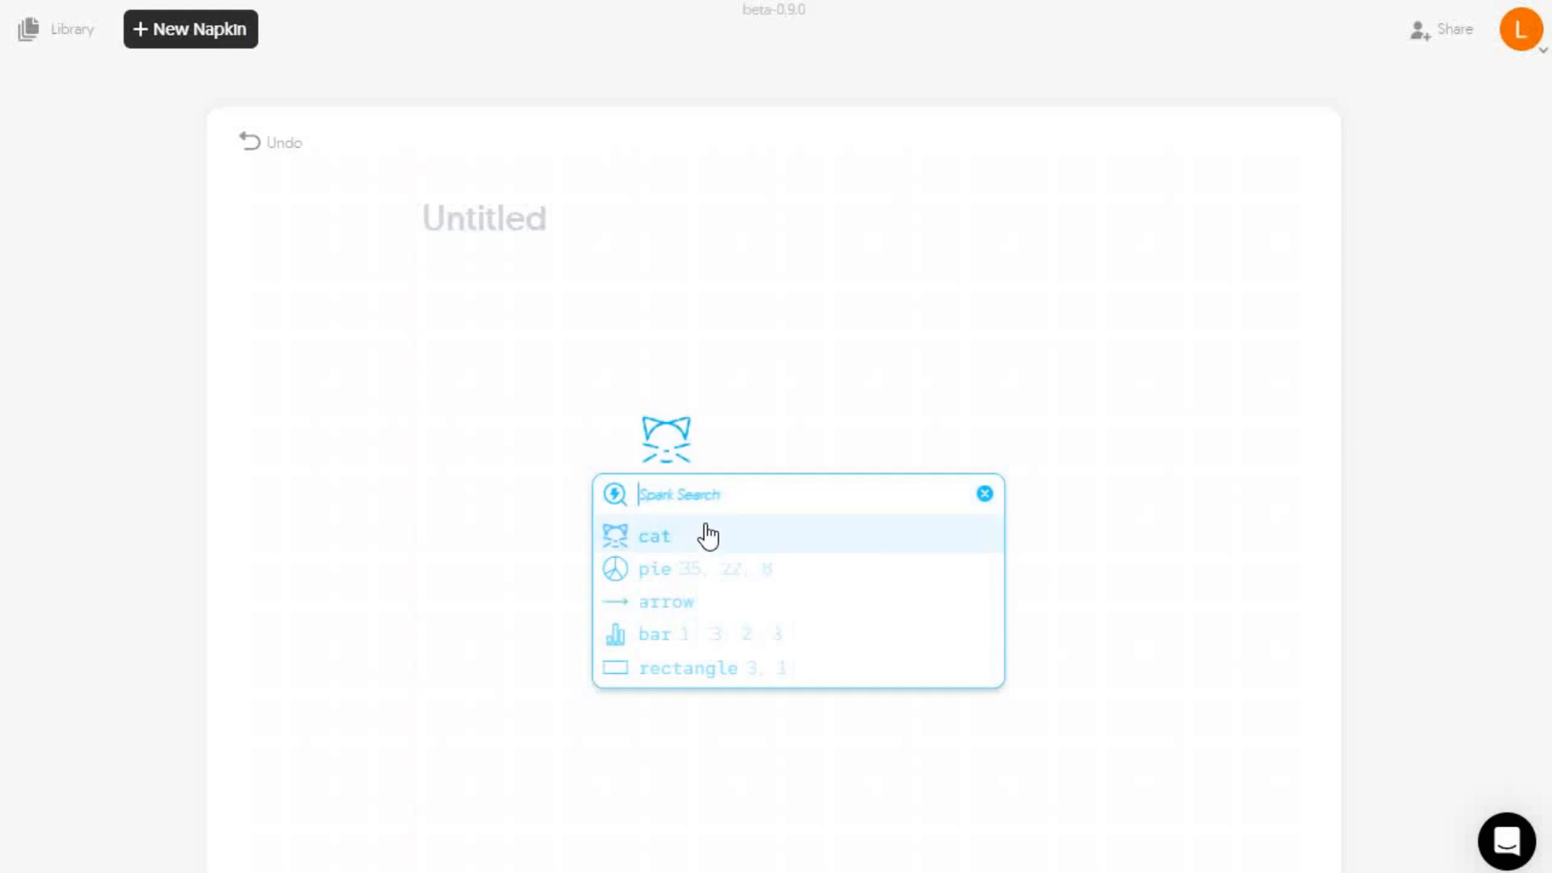
left_click(692, 578)
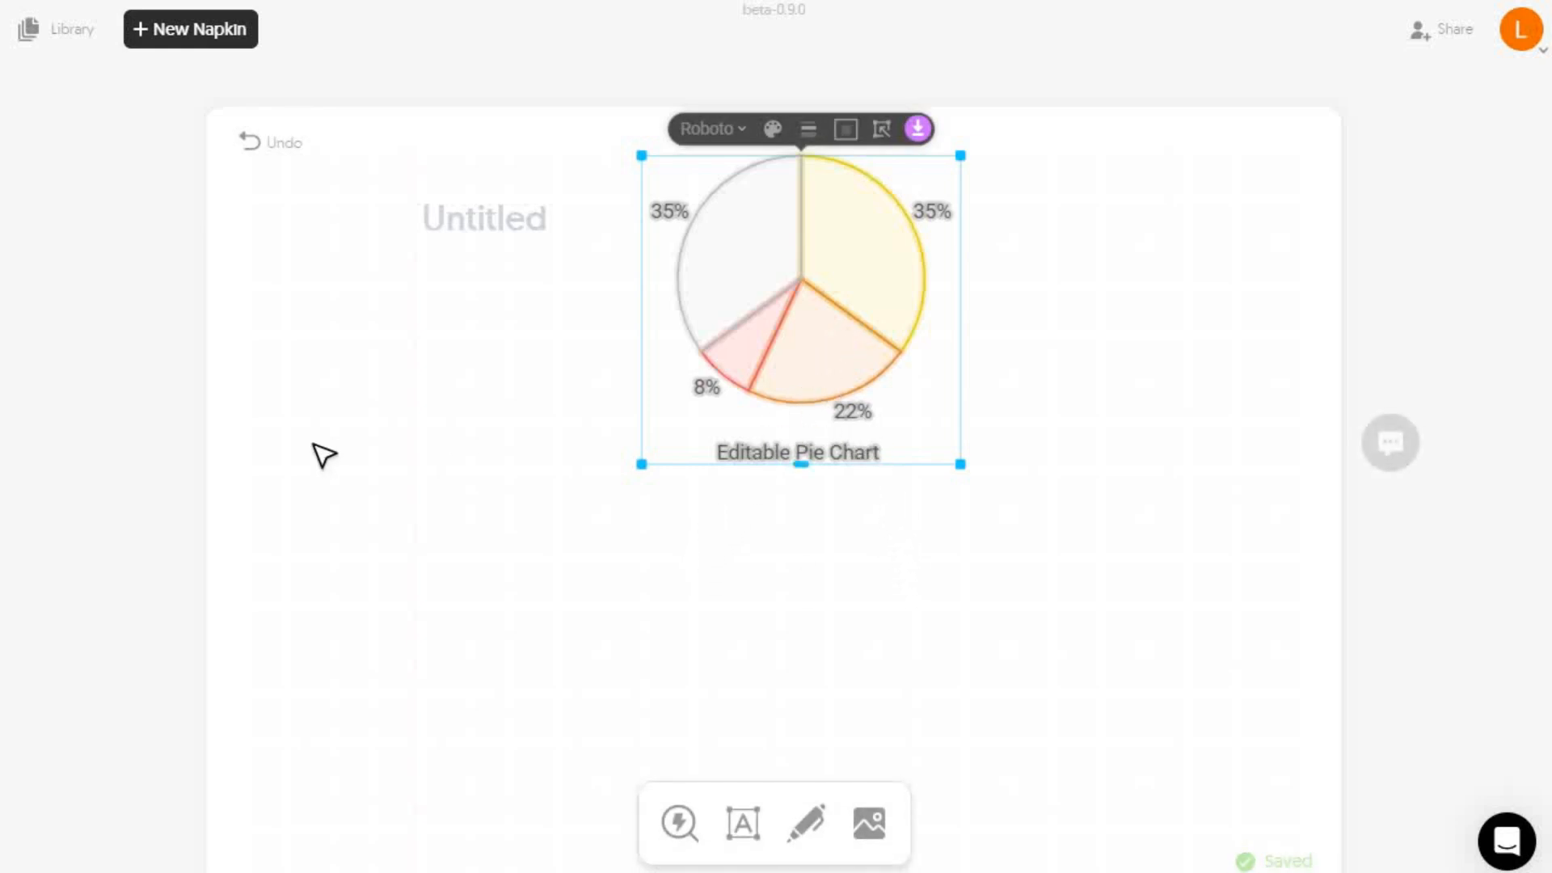
left_click(425, 541)
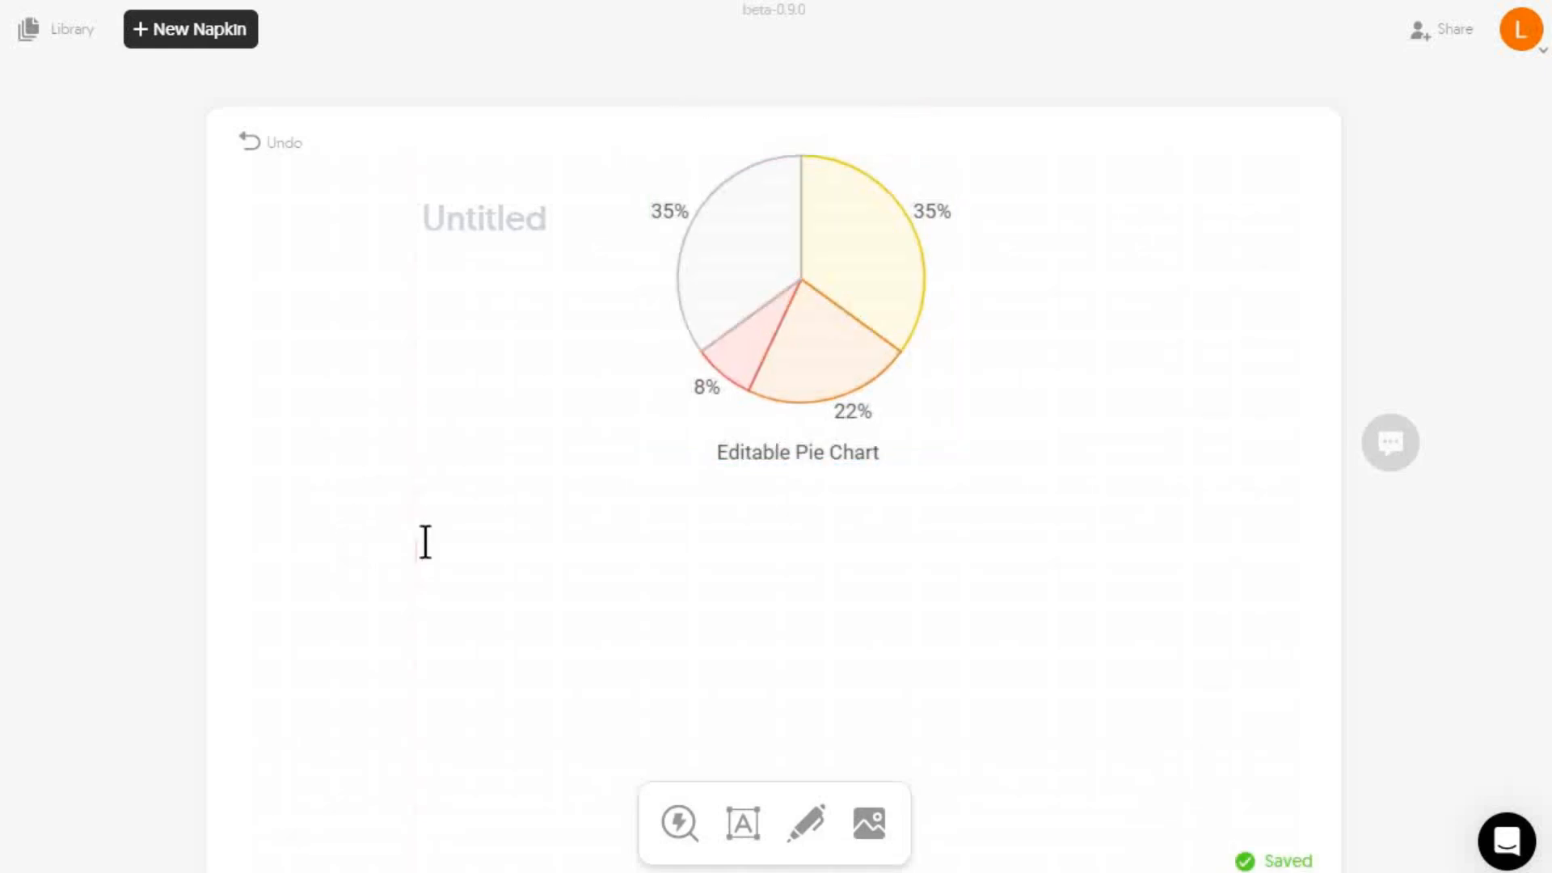
type("Carbs: 49.56% Sugars: 23.01% Fat: 15.93% Protein: 5.31% Saturates: 3.54% Fibre: 1.77% Salt: 0.88%")
- Add three more 35% slices to the pie chart by duplicating the existing 35% label
left_click(934, 184)
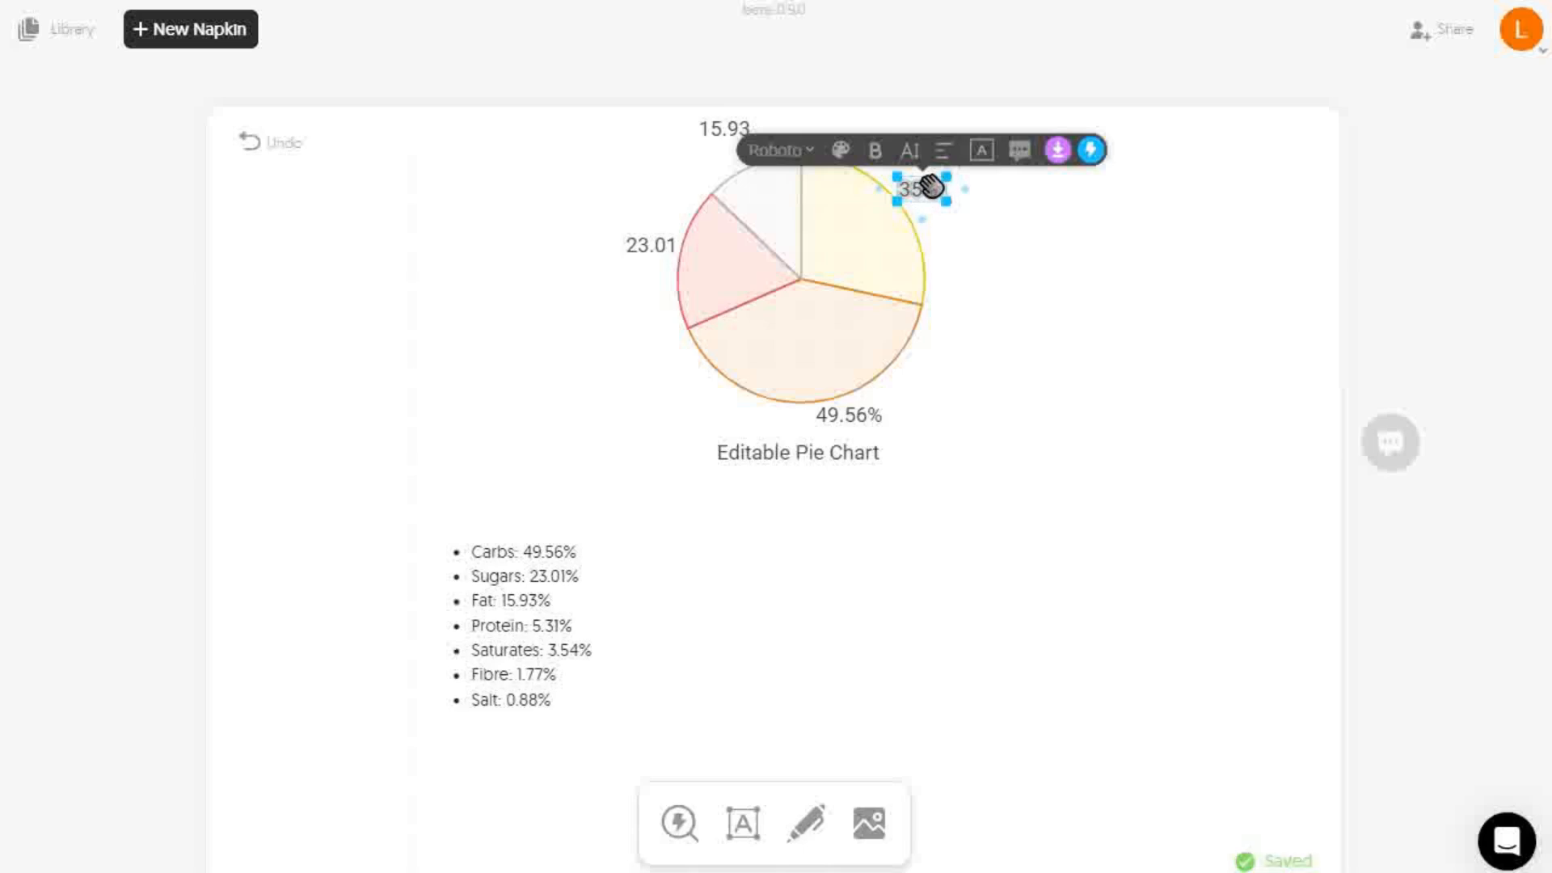
left_click_drag(931, 186, 923, 424)
left_click_drag(935, 253, 948, 243)
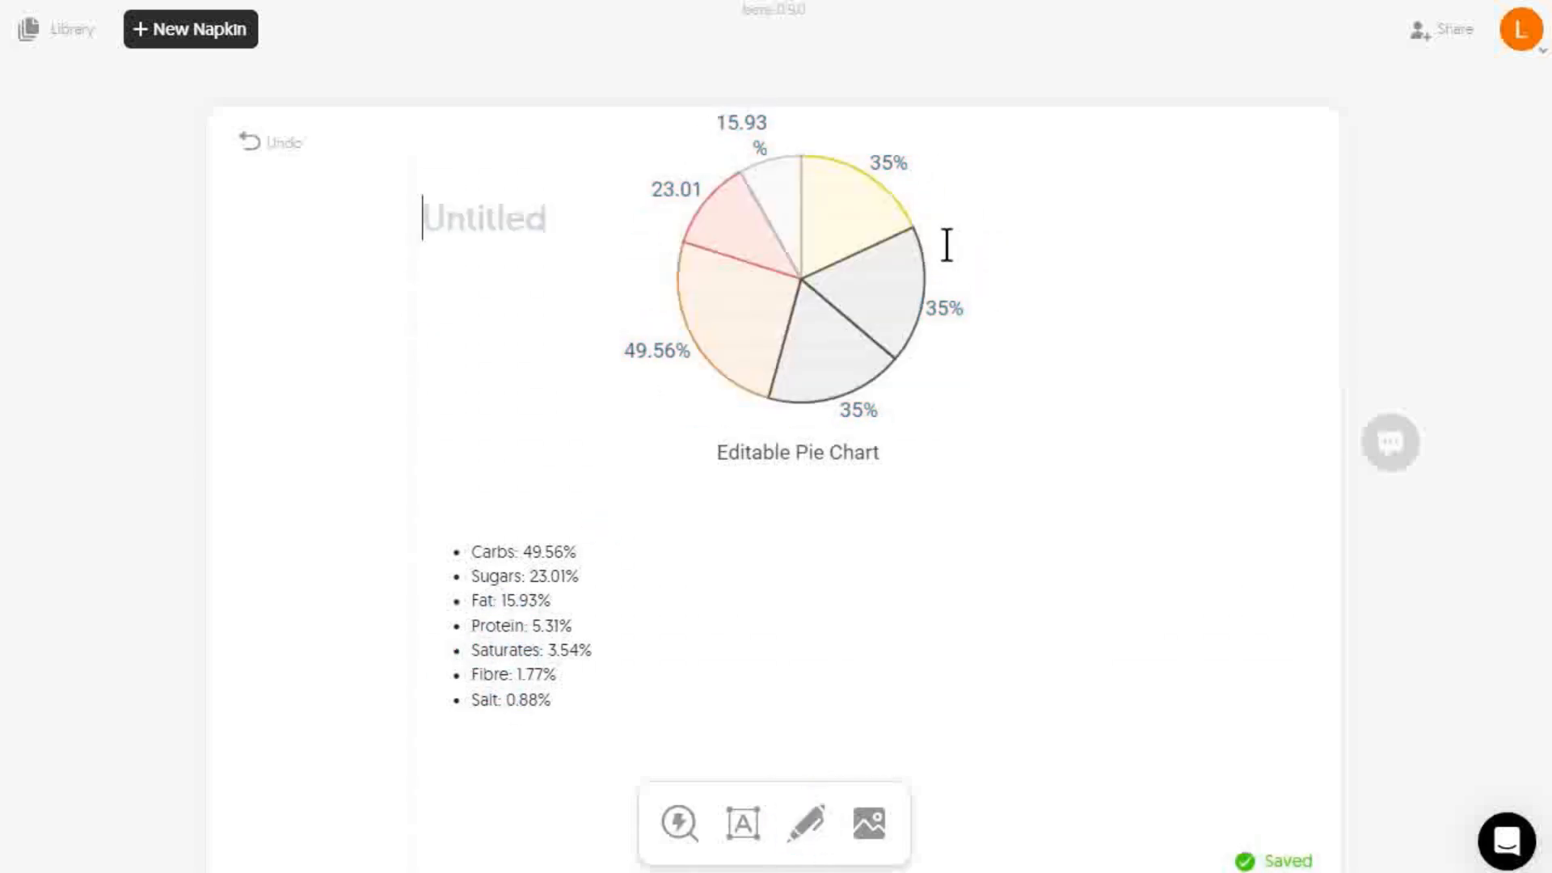
left_click(946, 312)
left_click_drag(944, 310, 880, 159)
- Set two of the pie chart's 35% slices to 5.31% and 3.54%
left_click(881, 158)
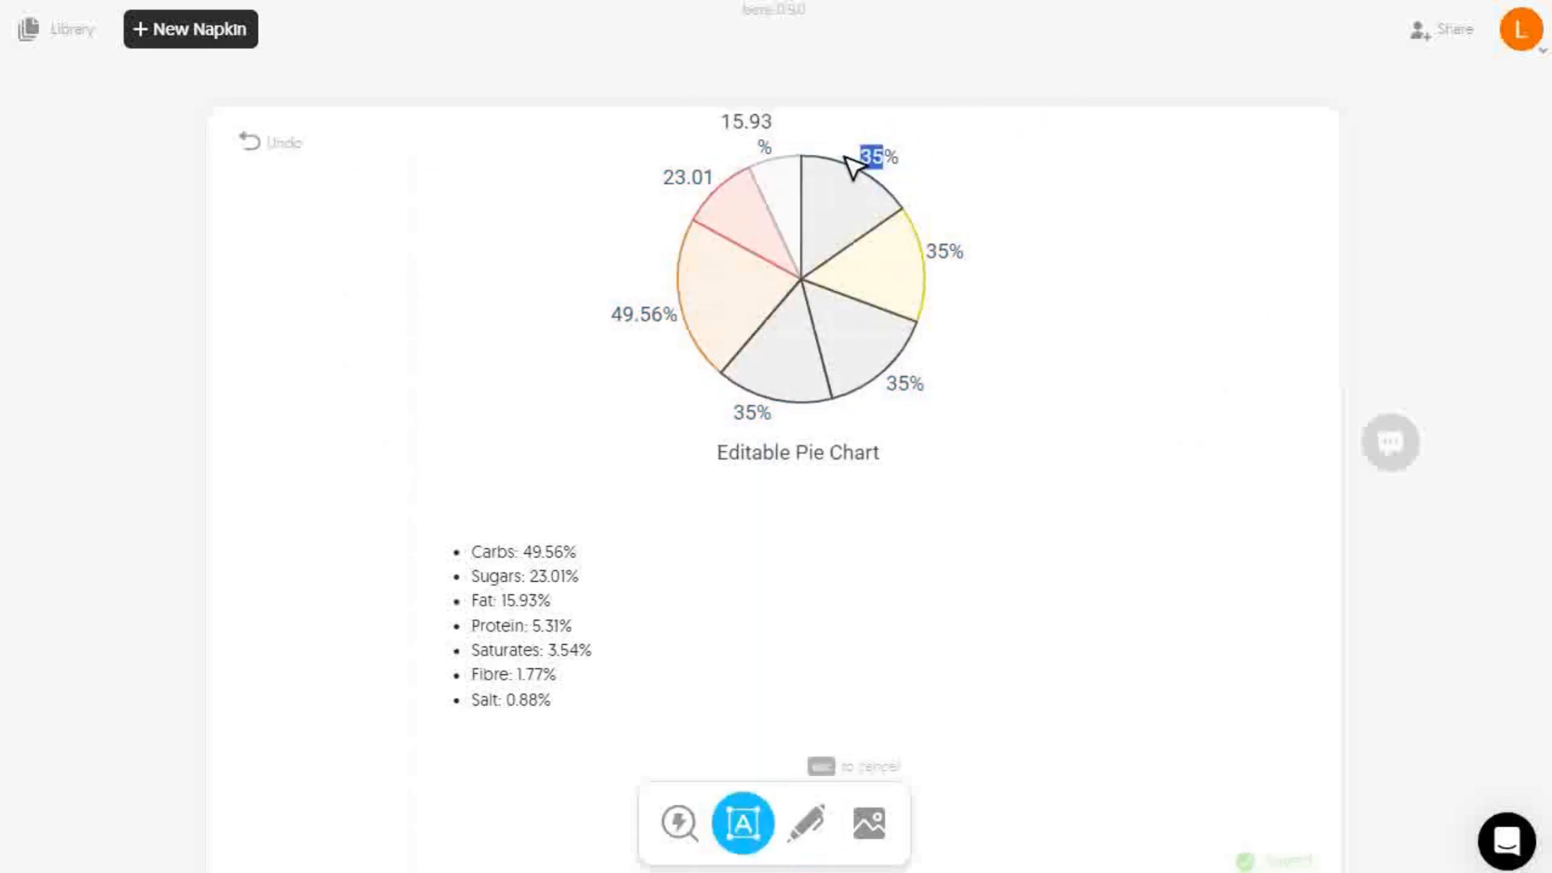
type("5.31")
left_click(905, 178)
left_click(909, 174)
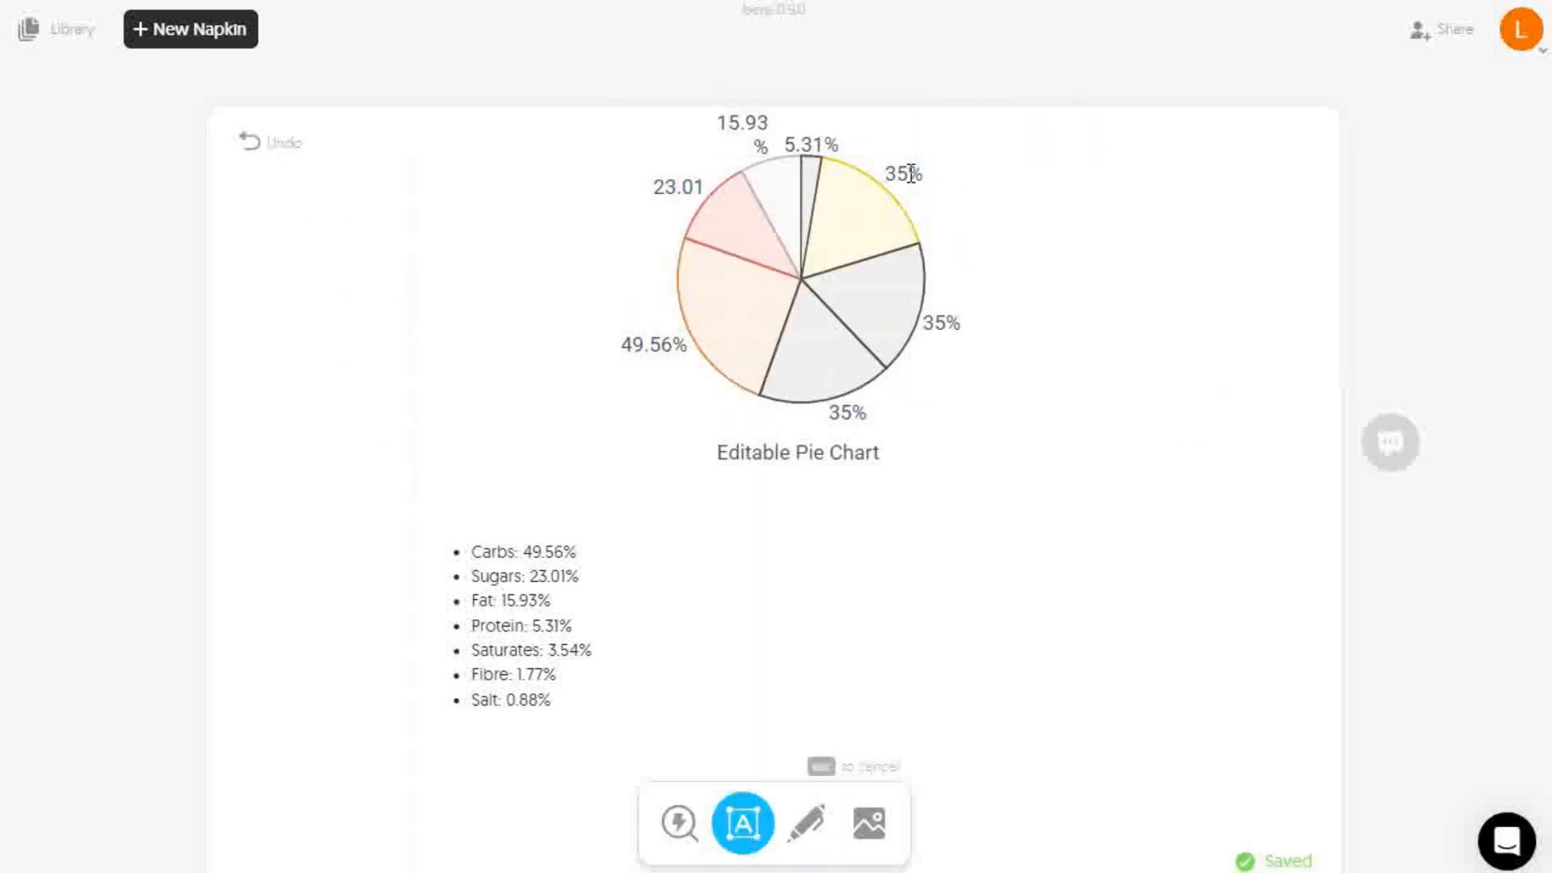
type("3.54")
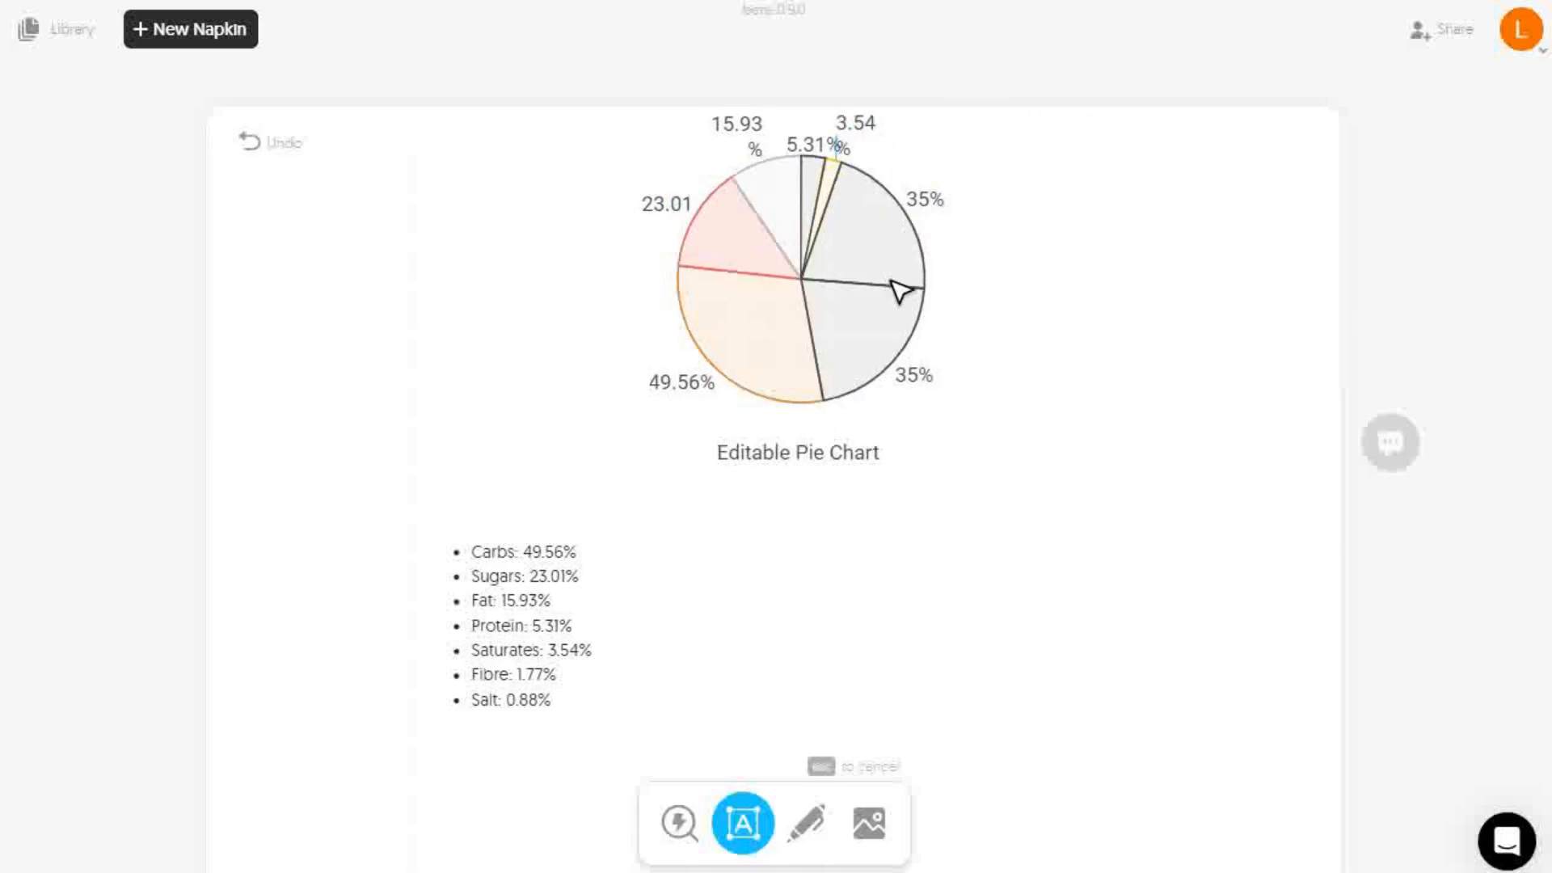
- Set the two remaining 35% slices of the pie chart to 1.77% and 0.88%
left_click(928, 199)
left_click(929, 199)
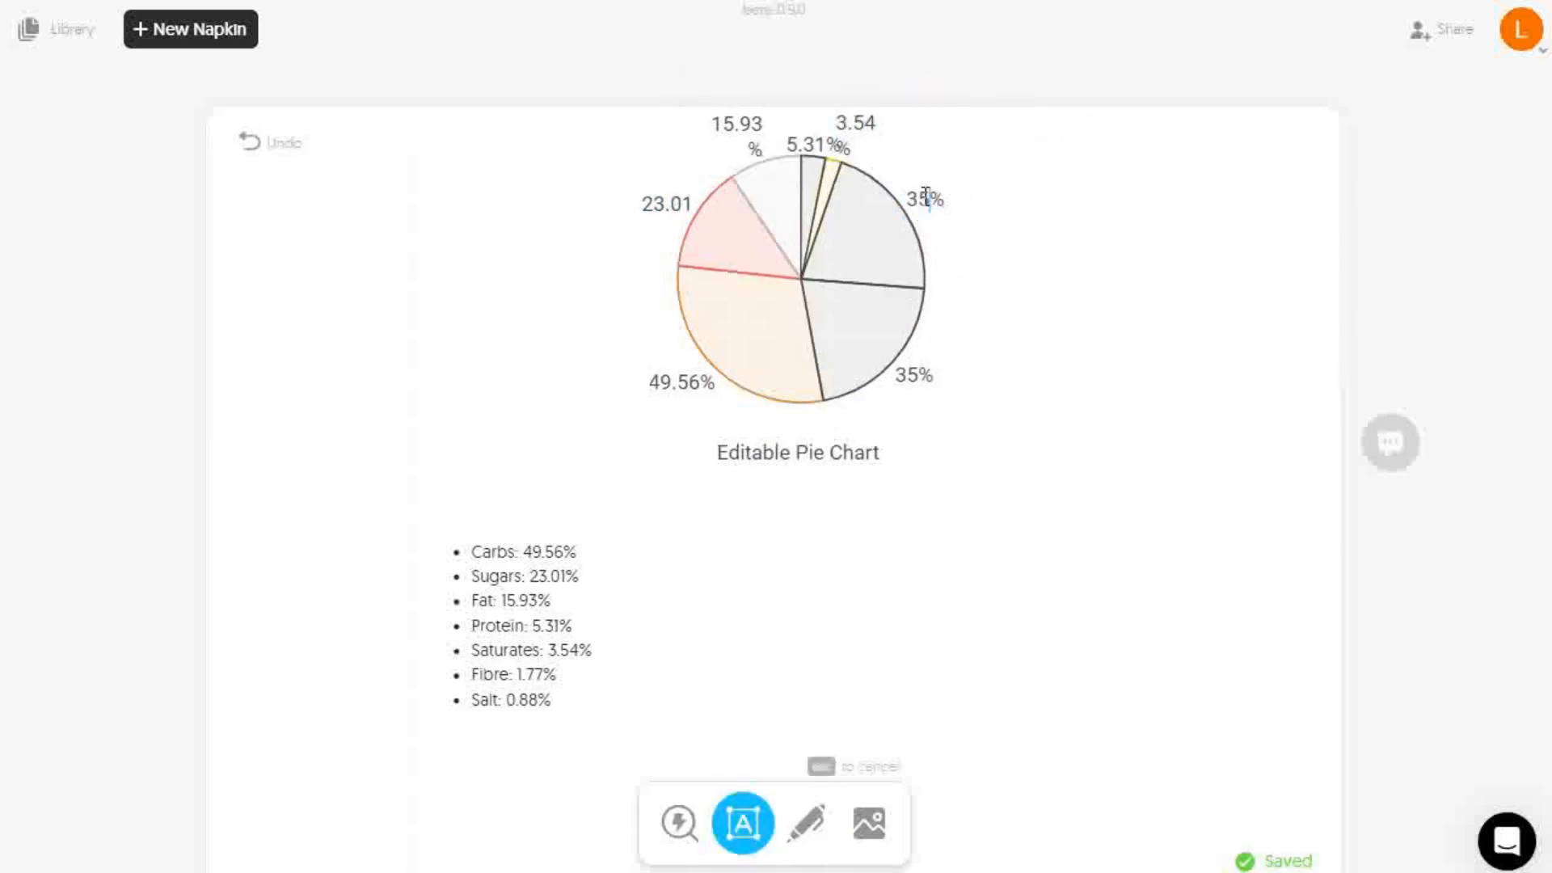
type("1.77")
left_click(939, 240)
left_click(950, 234)
type("0.88")
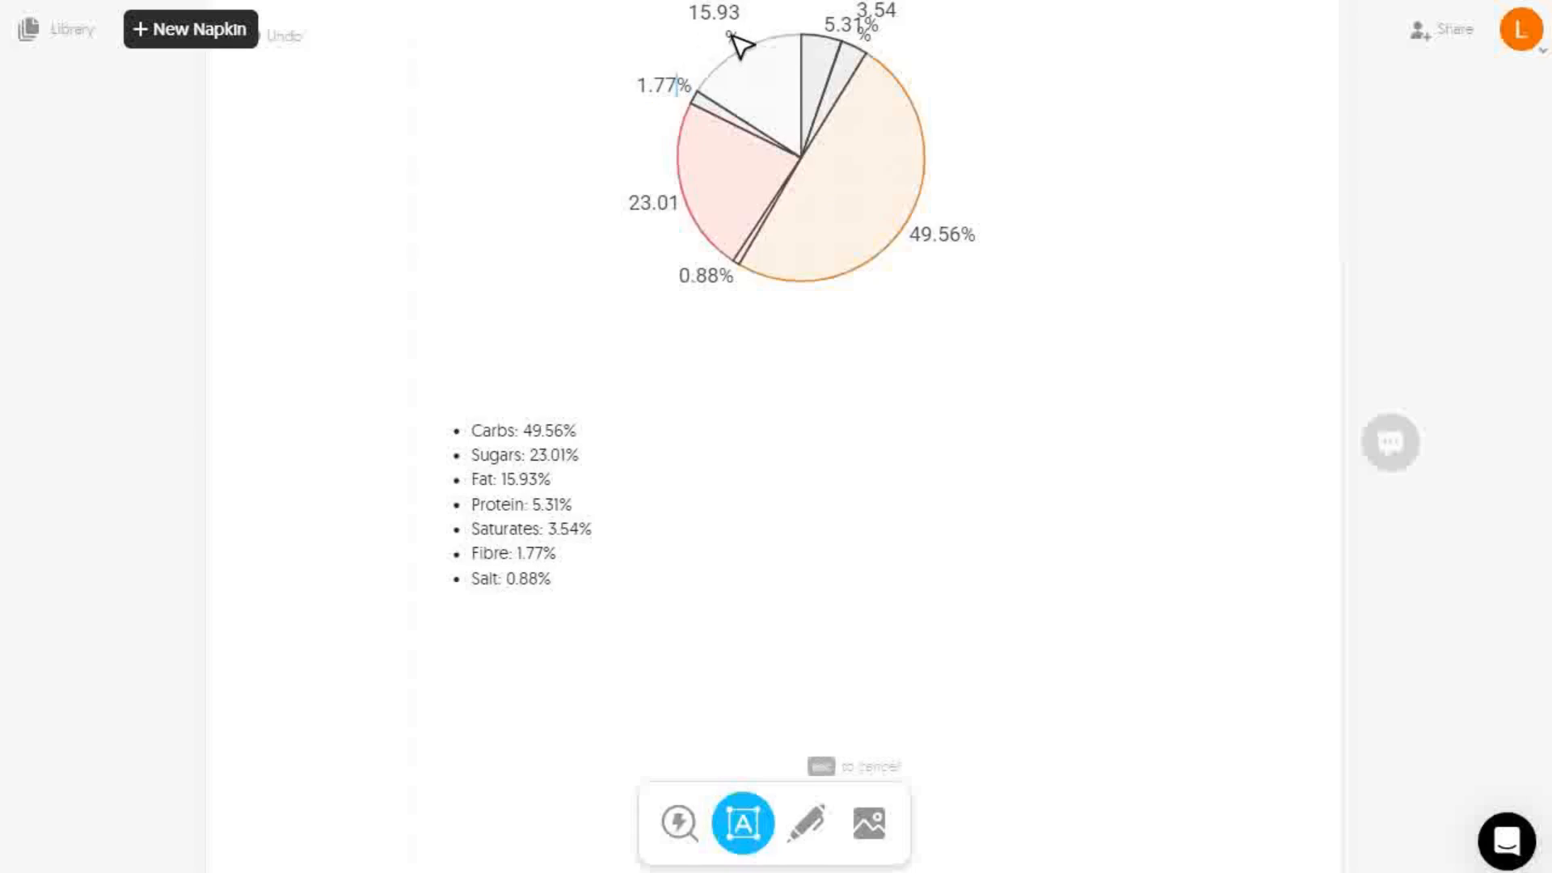
- Edit the pie chart's 15.93% label so that the number and percent sign sit on one line
key("Escape")
left_click(637, 46)
left_click(736, 27)
left_click(728, 29)
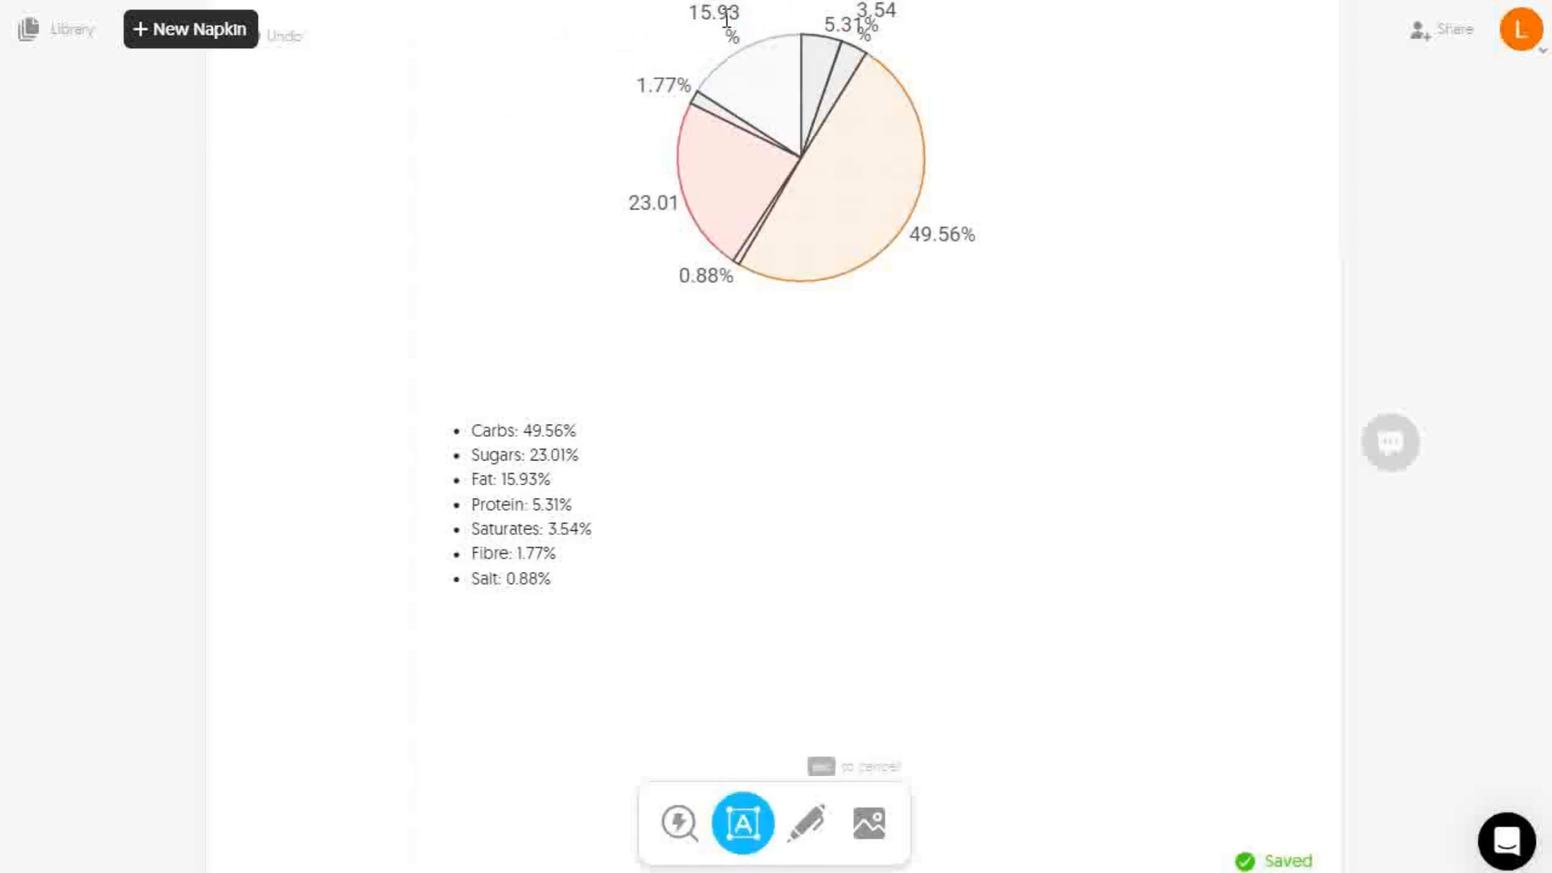
- Try to reposition the pie chart's 5.31% and 23.01 labels, then open the 5.31% label for editing
left_click(817, 31)
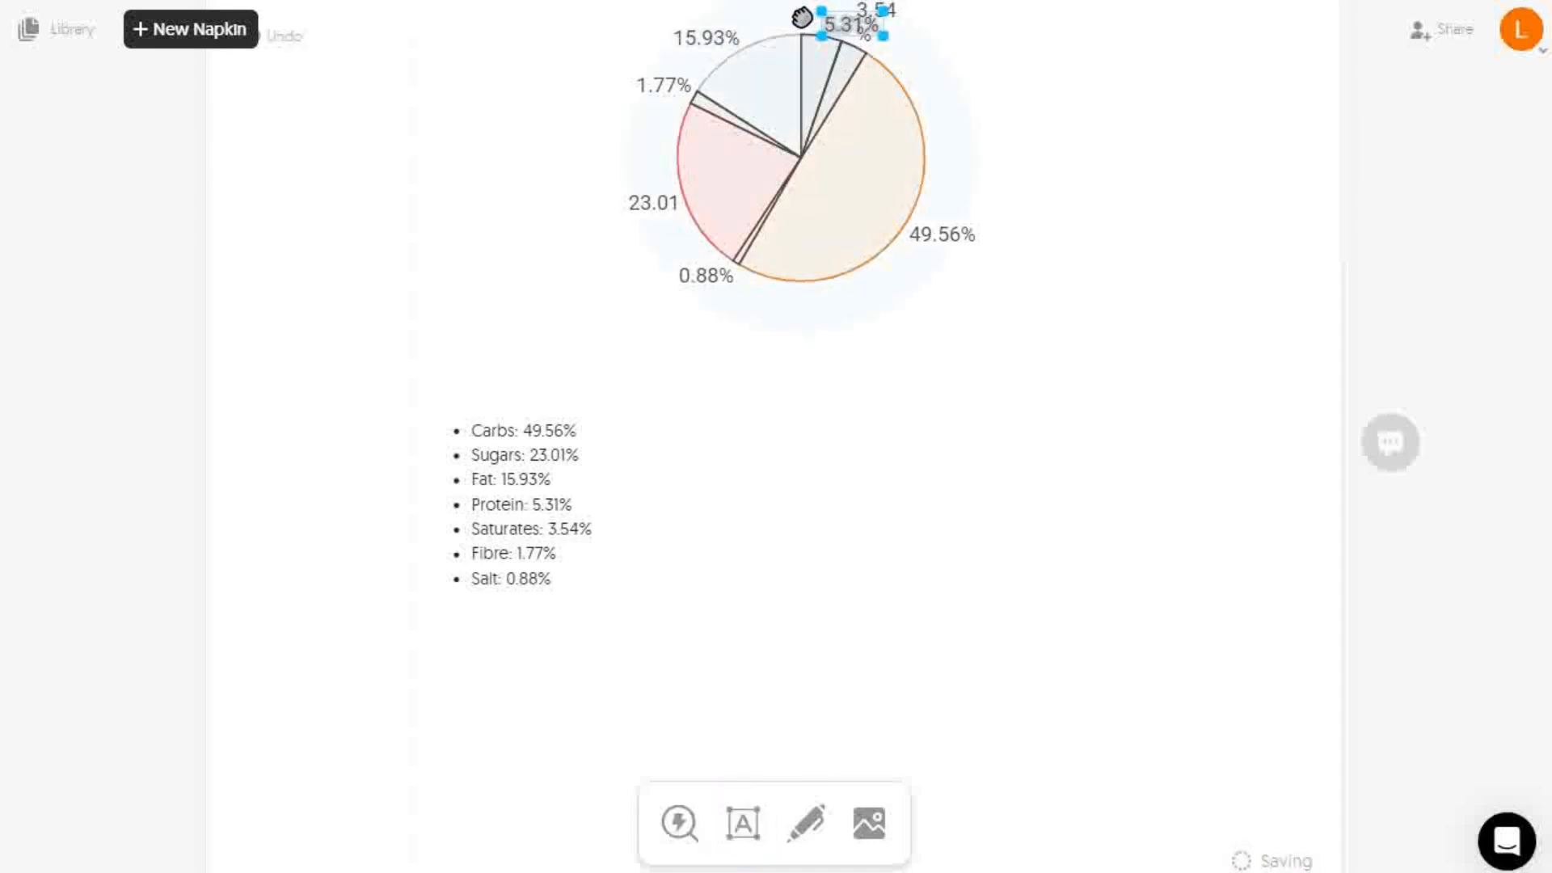
left_click(913, 20)
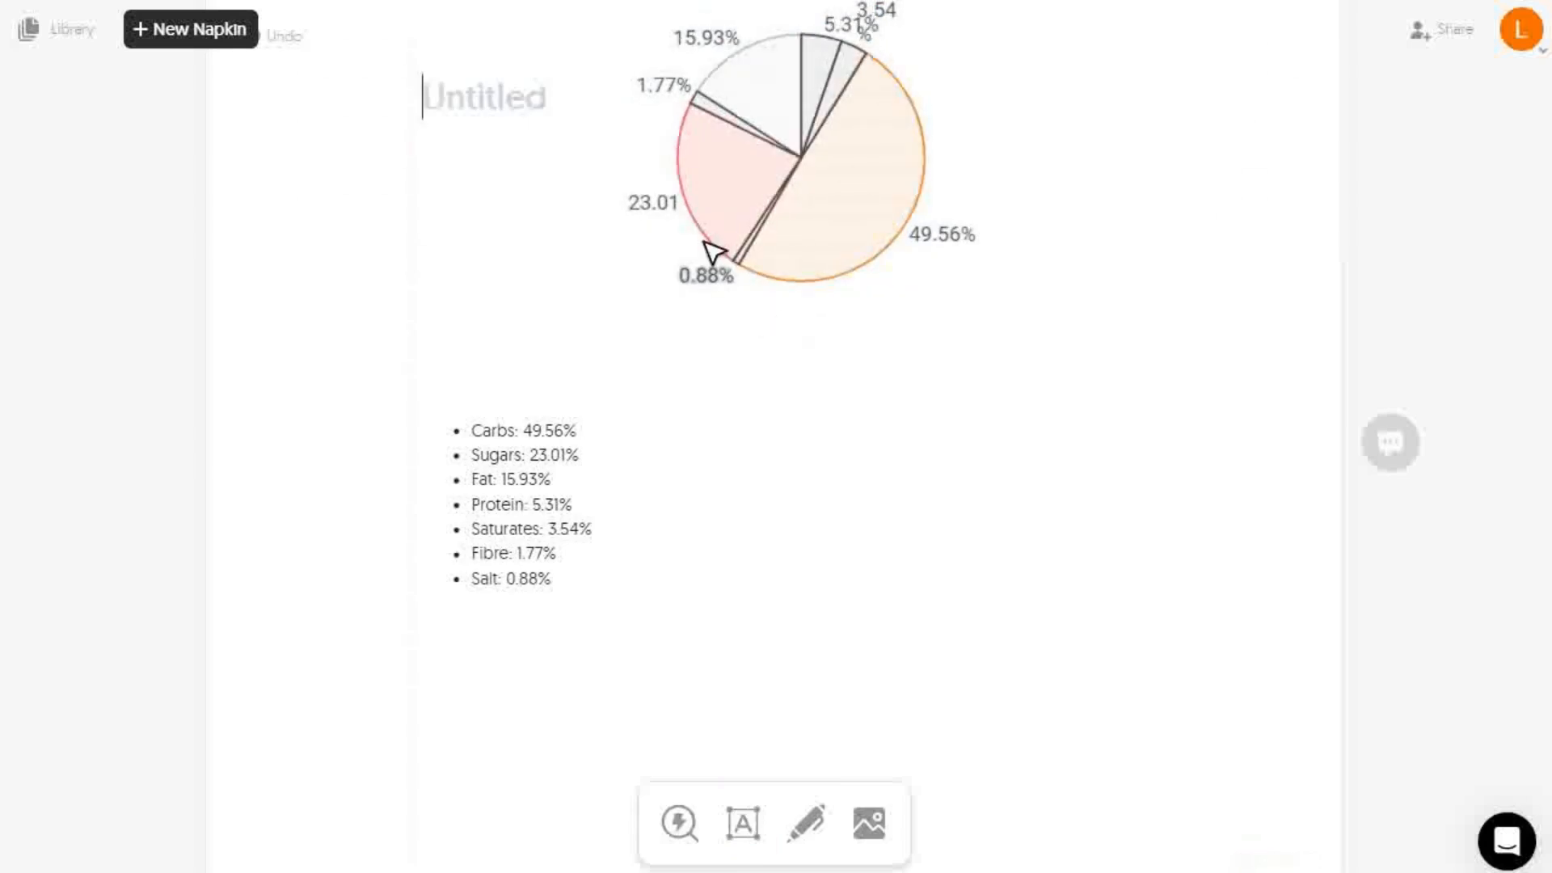
mouse_move(665, 203)
left_mouse_down()
mouse_move(800, 301)
mouse_move(637, 195)
left_mouse_up()
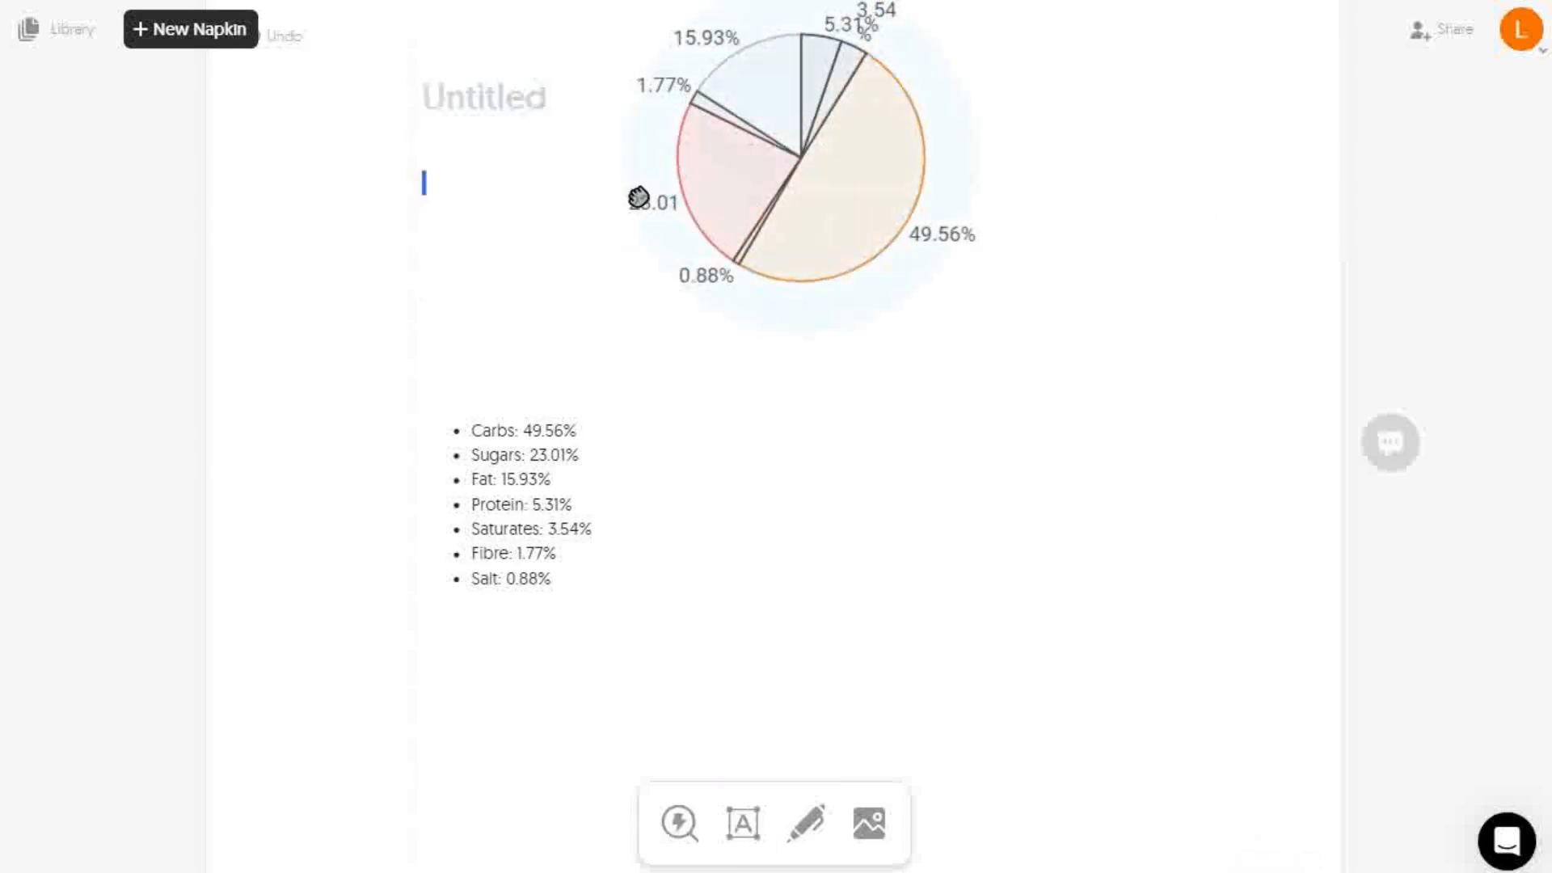
double_click(851, 34)
scroll(841, 36, "up", 2)
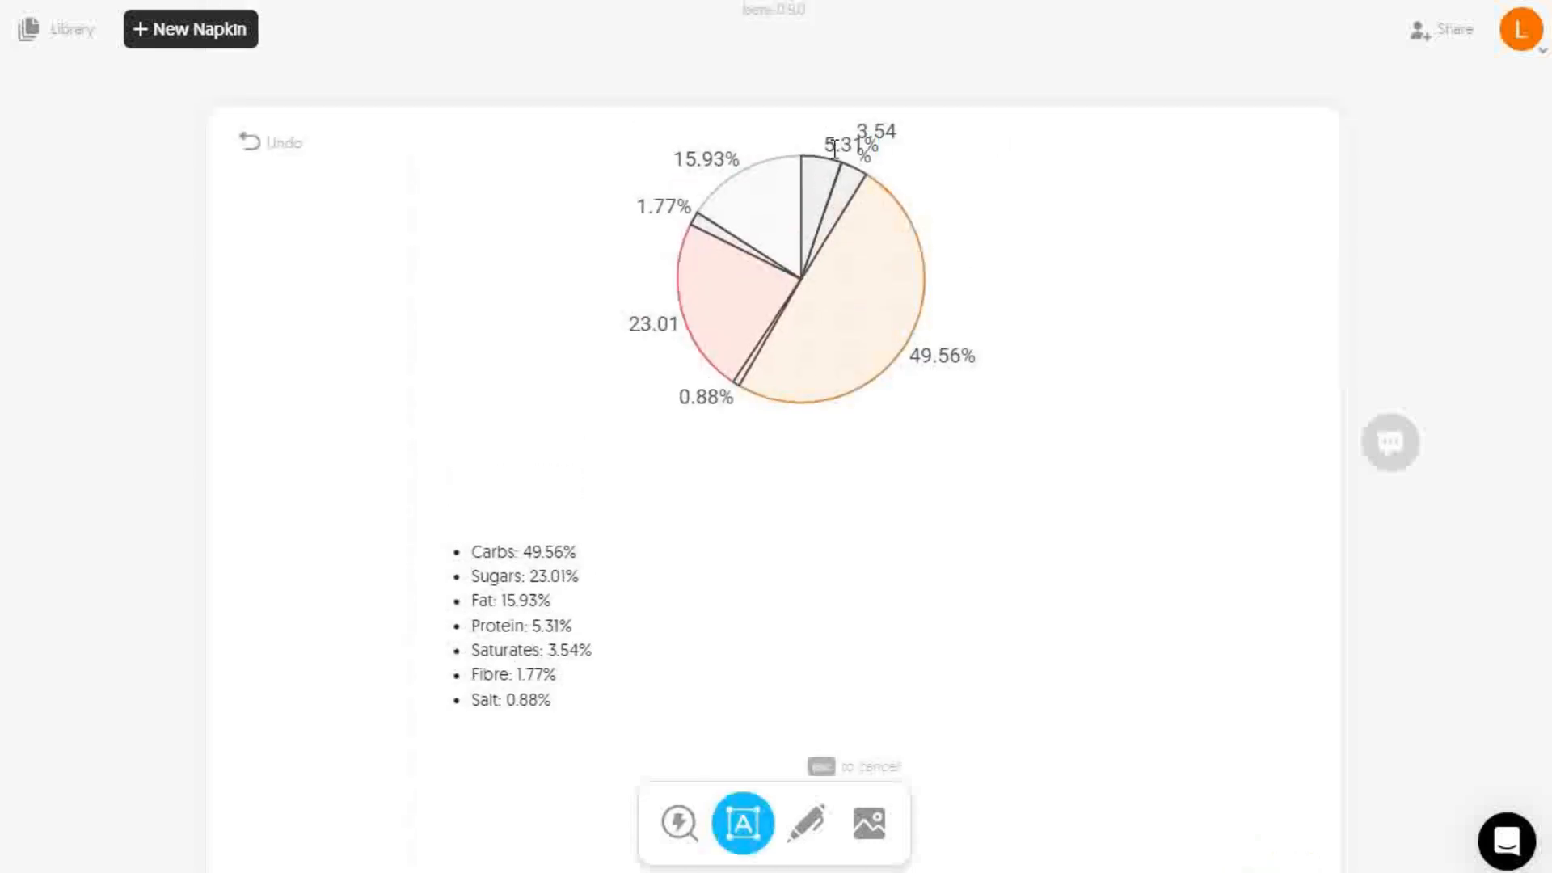